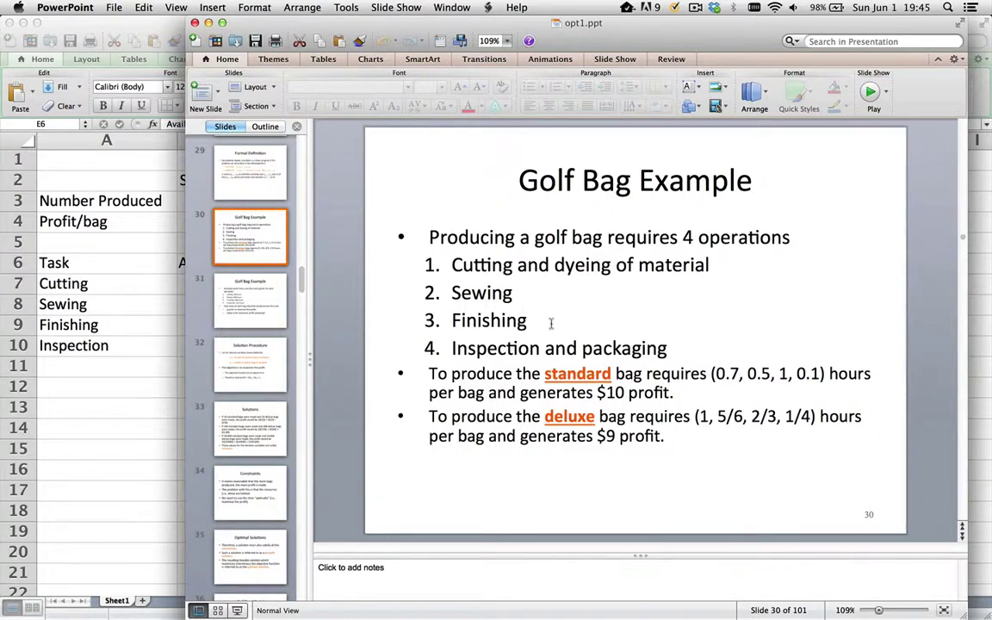
Highlight the cutting and dyeing text, the $10 standard profit and the deluxe hour requirements on the slide.
left_click_drag(450, 265, 636, 269)
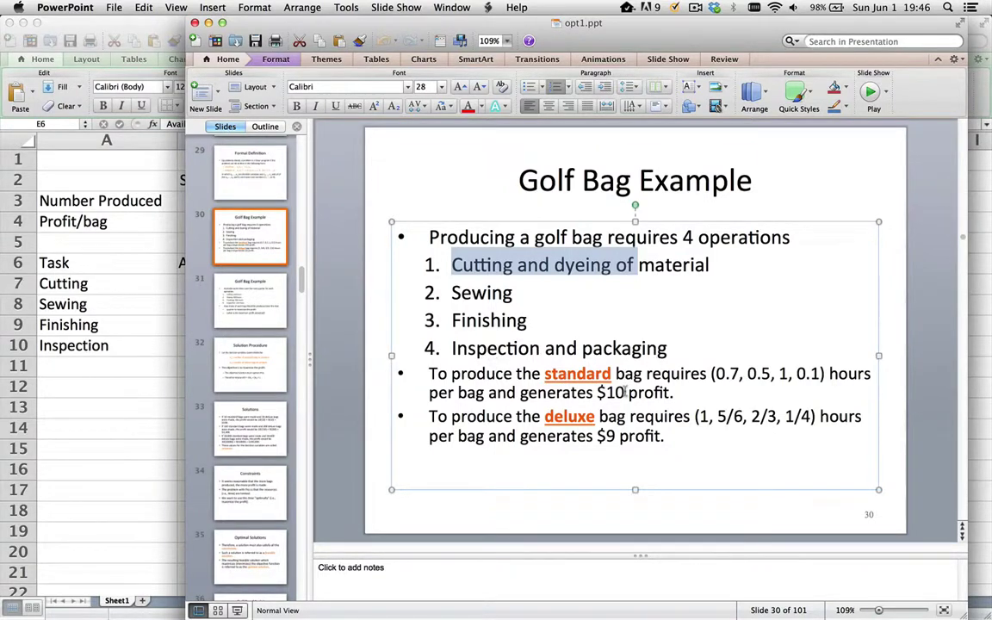
left_click(555, 388)
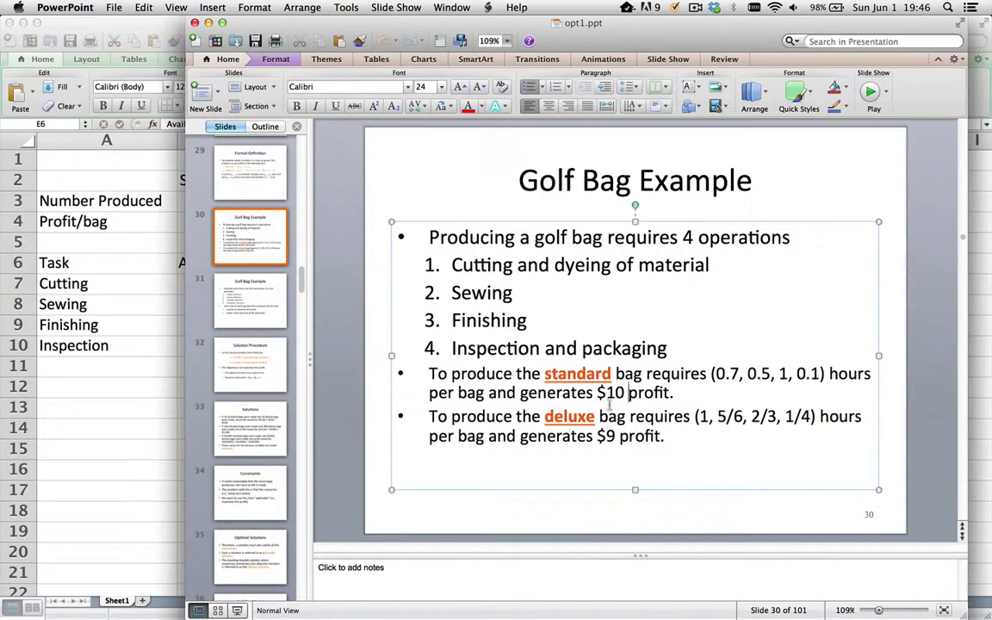
left_click_drag(597, 393, 624, 393)
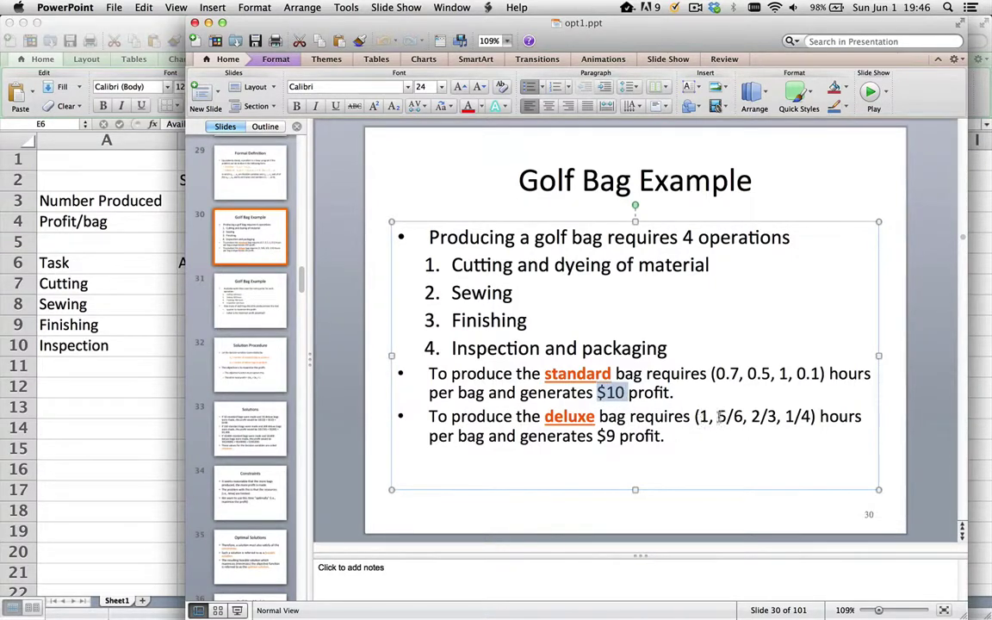
left_click(705, 416)
left_click_drag(629, 416, 803, 424)
left_click(731, 297)
Show slide 31 with available hours per operation, then bring the Excel golf bag worksheet forward.
key("Down")
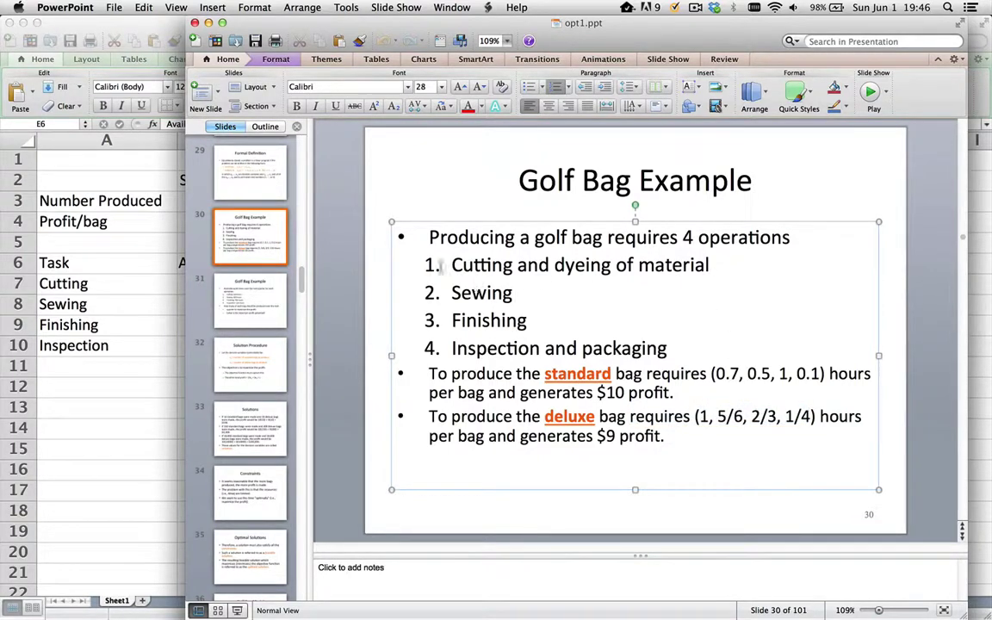
left_click(270, 289)
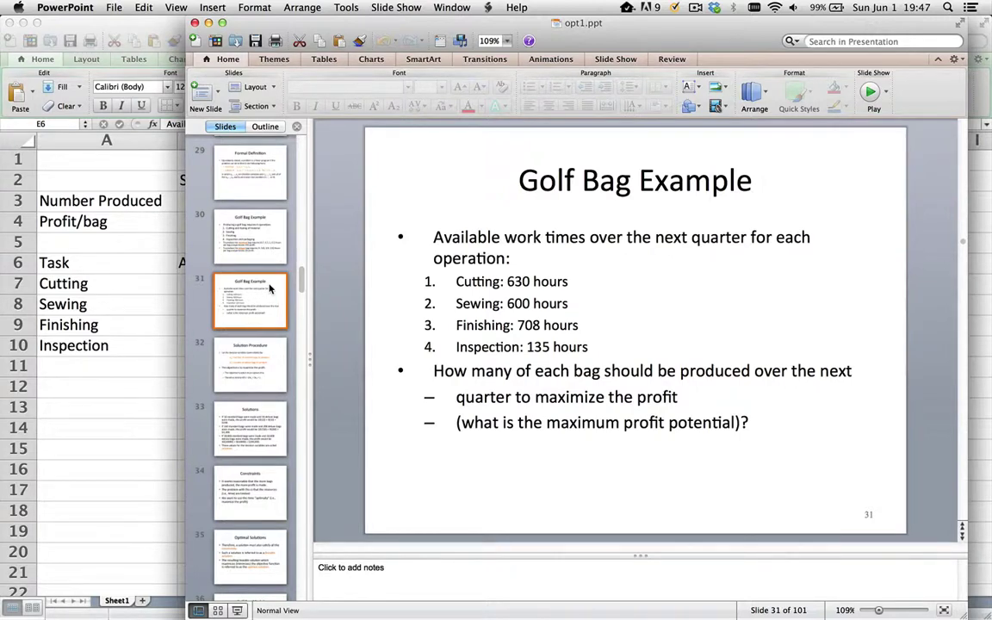
left_click(111, 335)
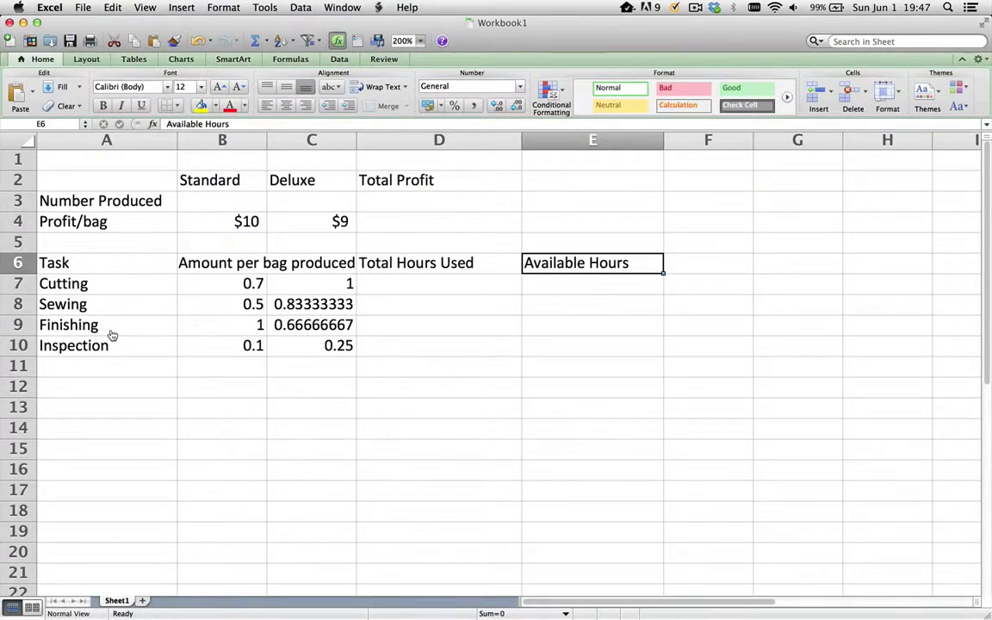
key("super+Tab")
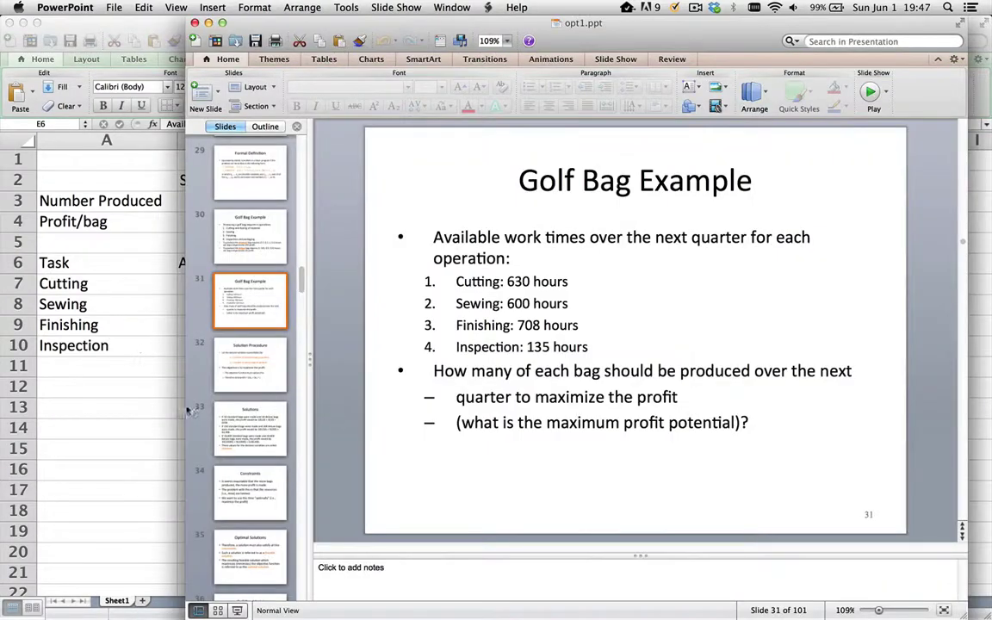
left_click(231, 211)
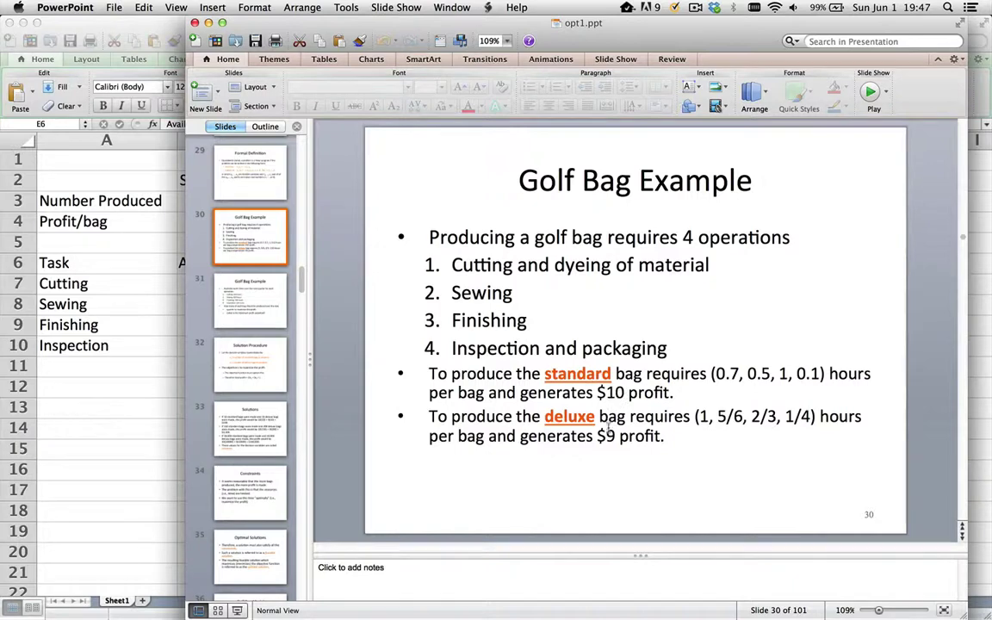
left_click(124, 330)
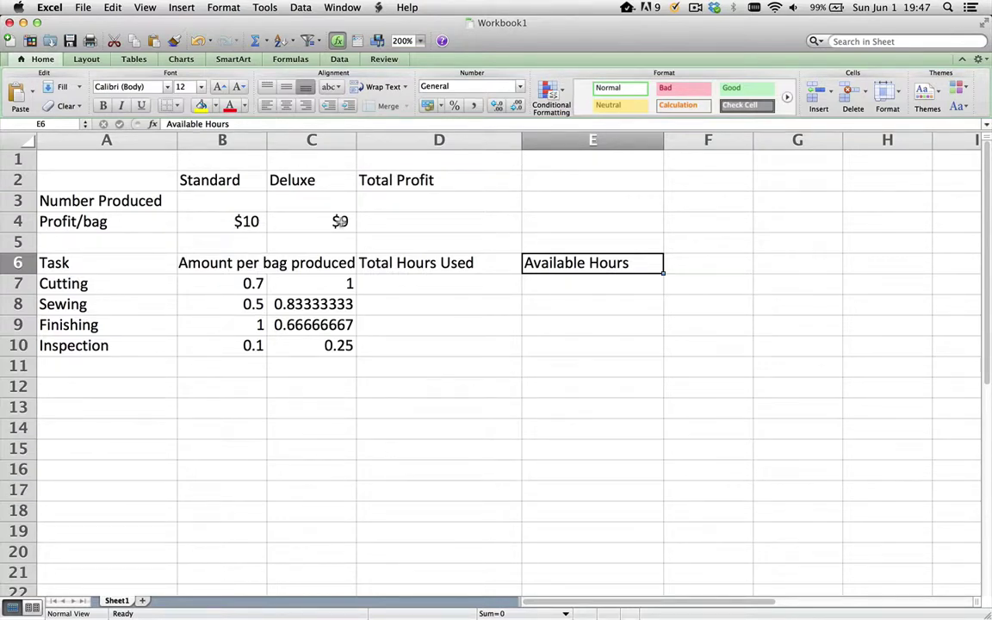
key("super+Tab")
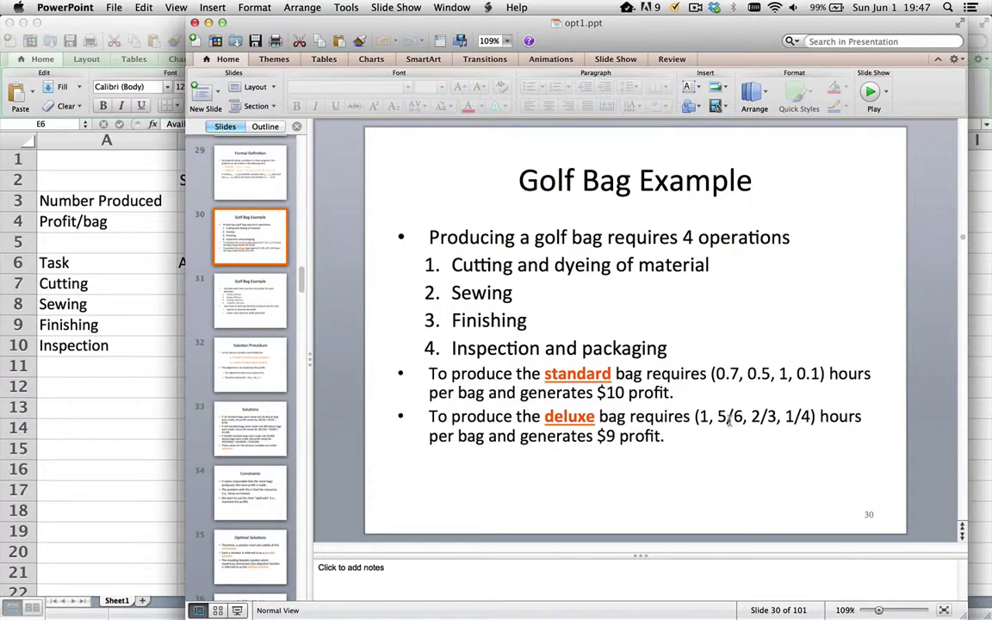
key("super+Tab")
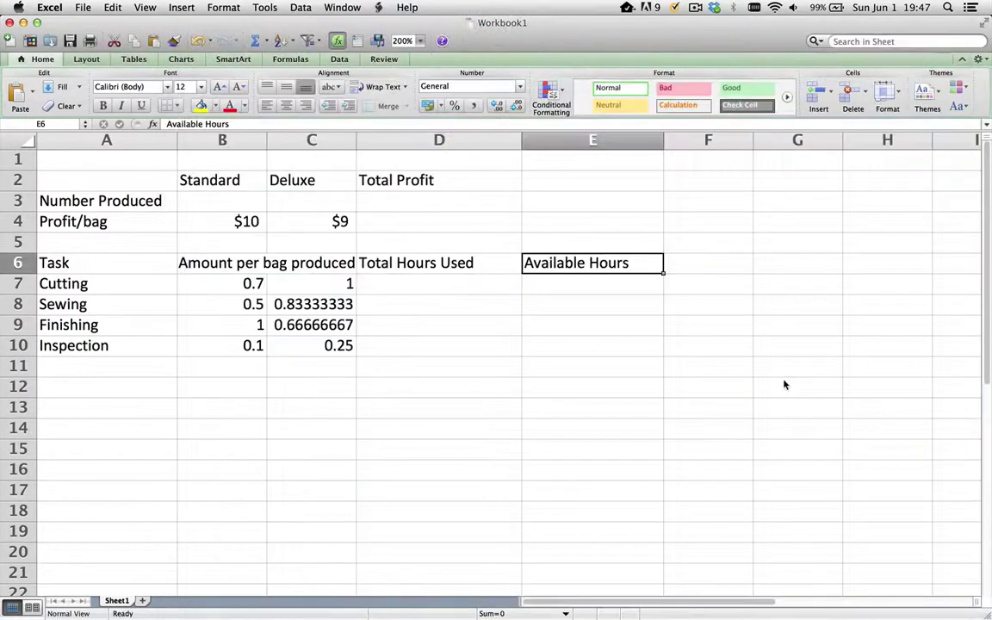
left_click_drag(245, 285, 243, 348)
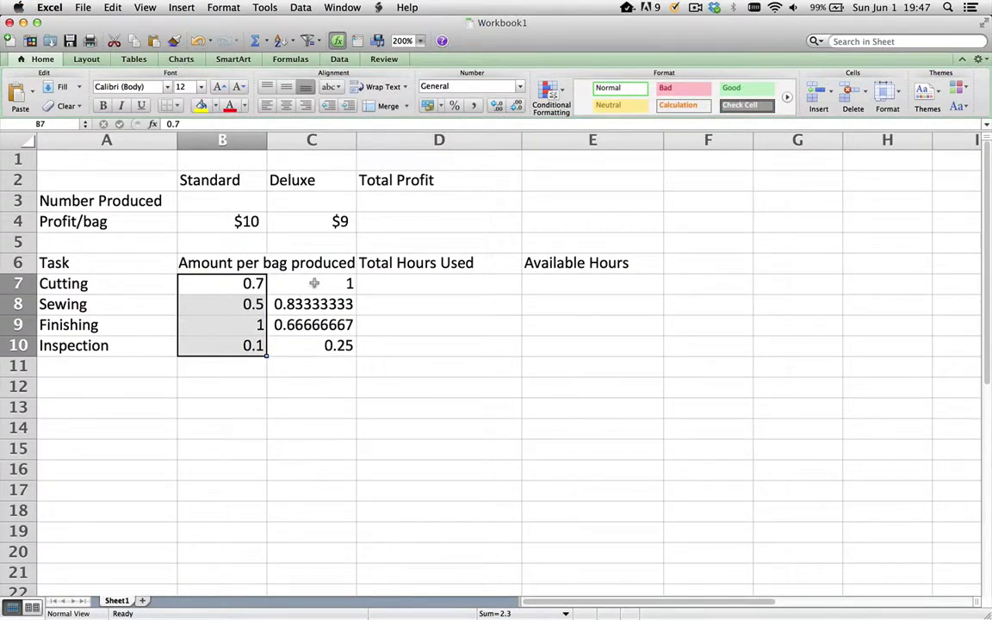
left_click_drag(315, 284, 317, 344)
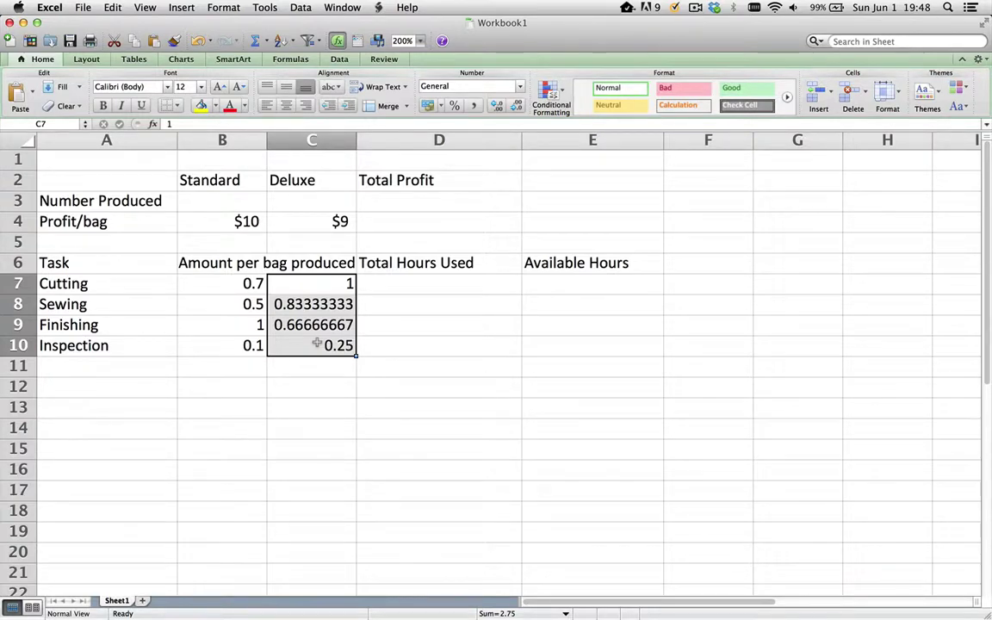
In A12:A13 define 'Let x1 = number of standard bags produced' and 'x2 = number of deluxe bags produced'.
left_click(114, 385)
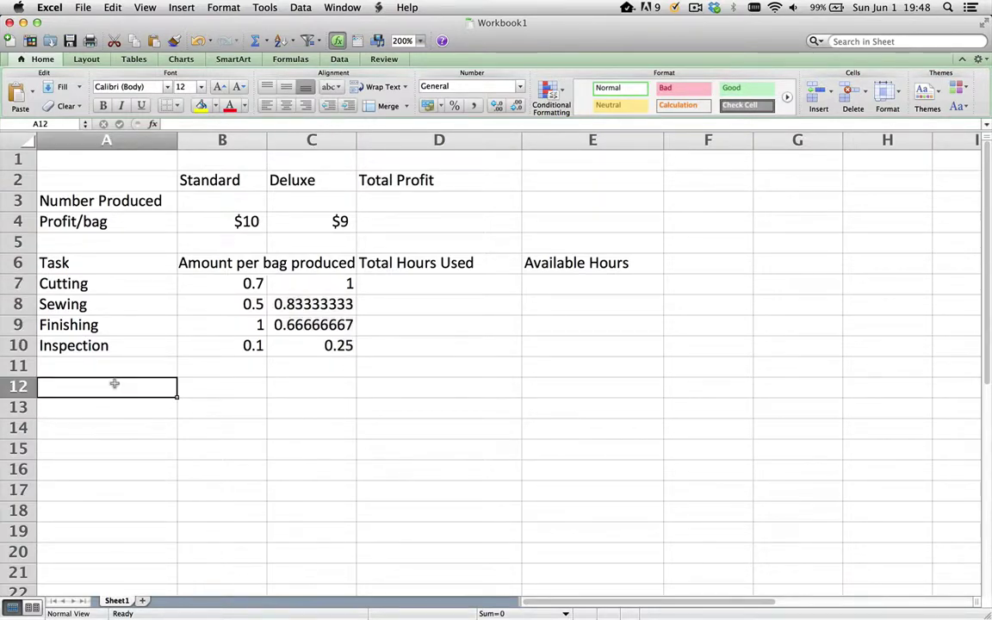
type("Let x")
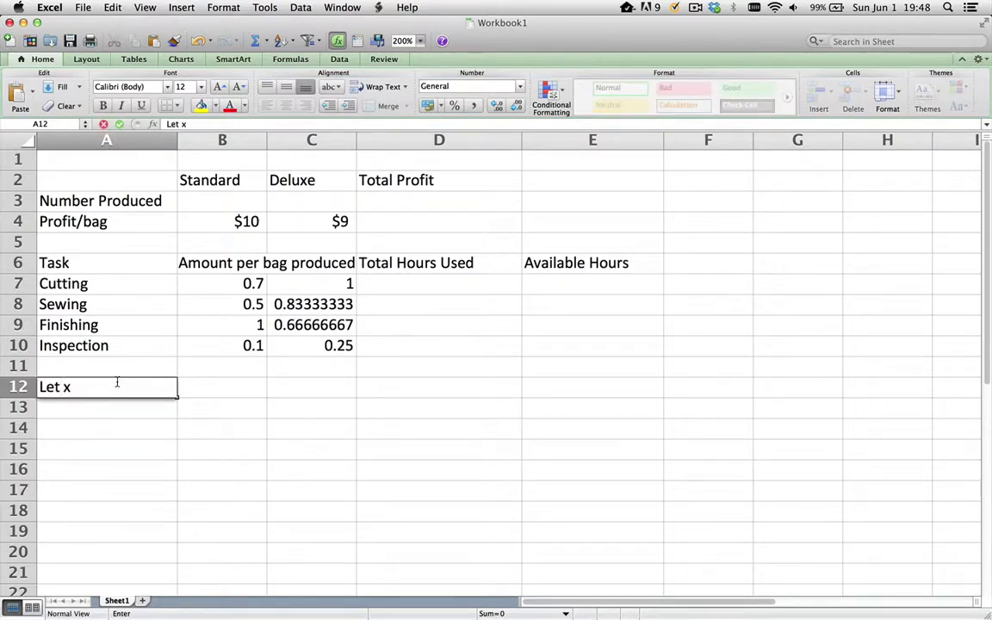
type("1 = number o")
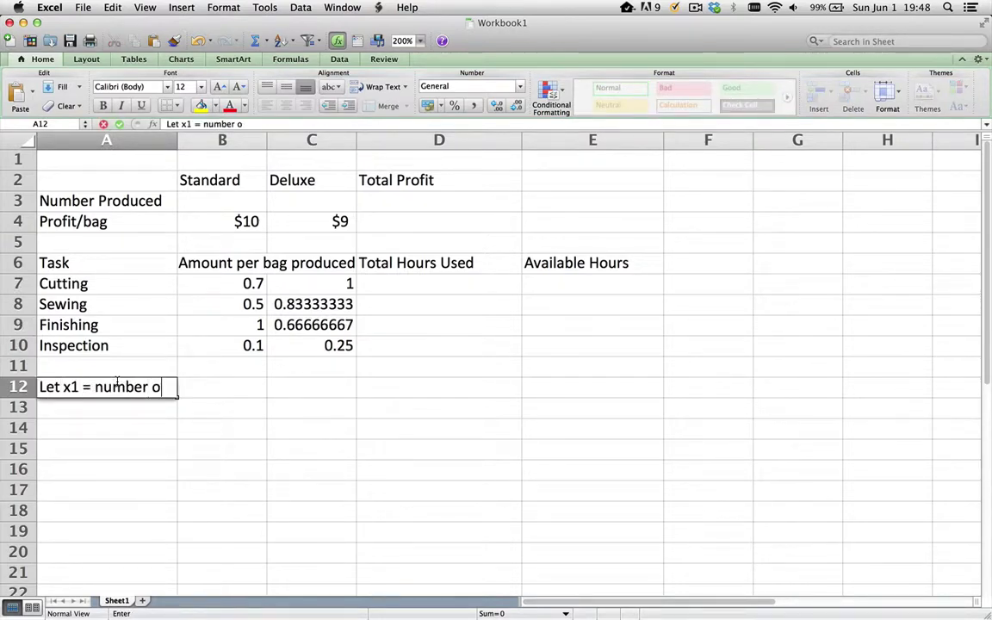
type("f standard bas")
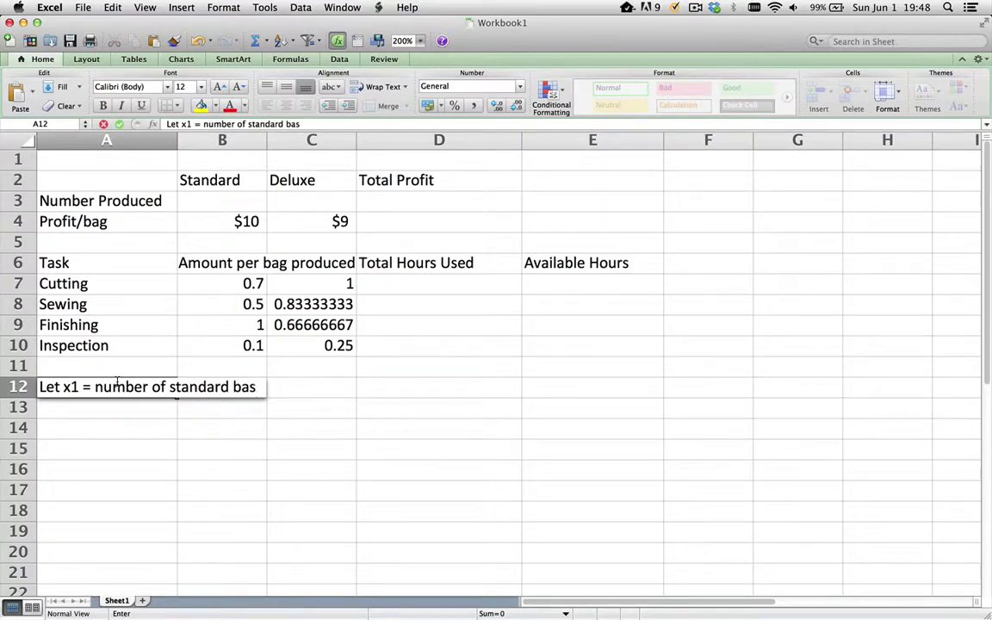
key("BackSpace")
type("gs produced")
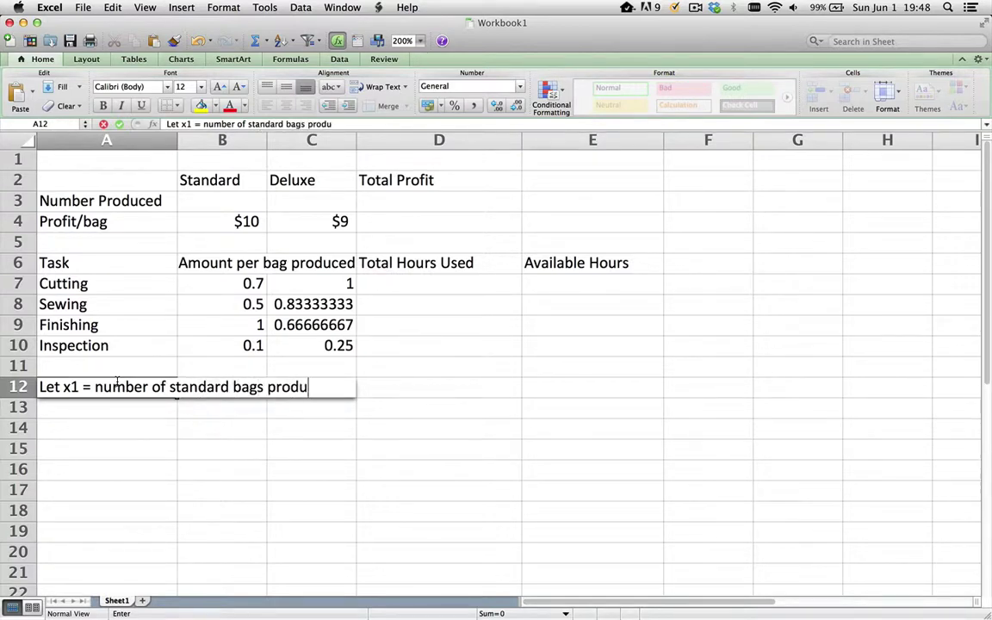
key("Return")
type("x2")
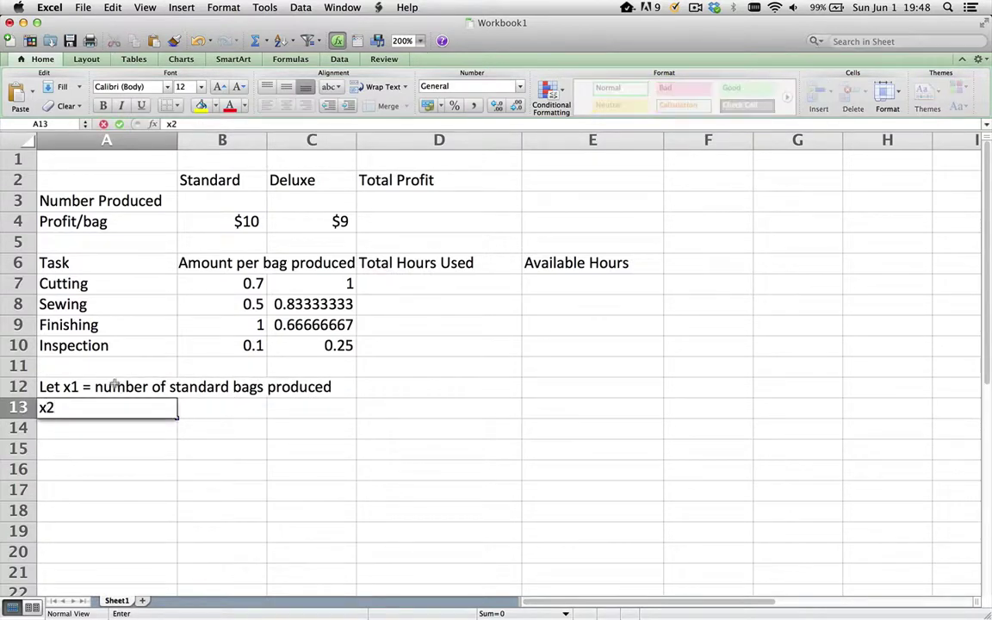
type(" = number of ")
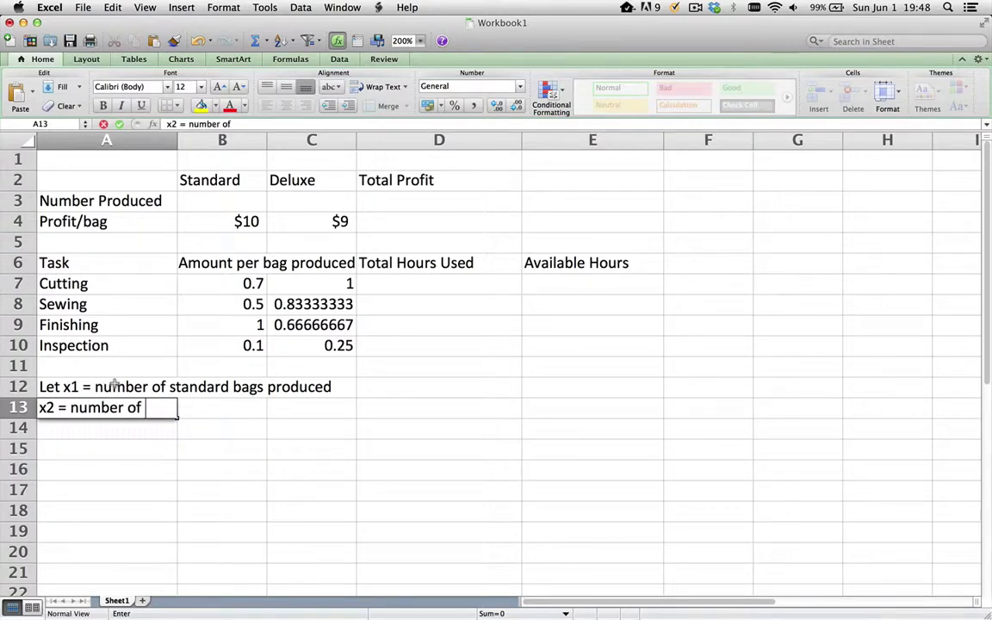
type("deluxe")
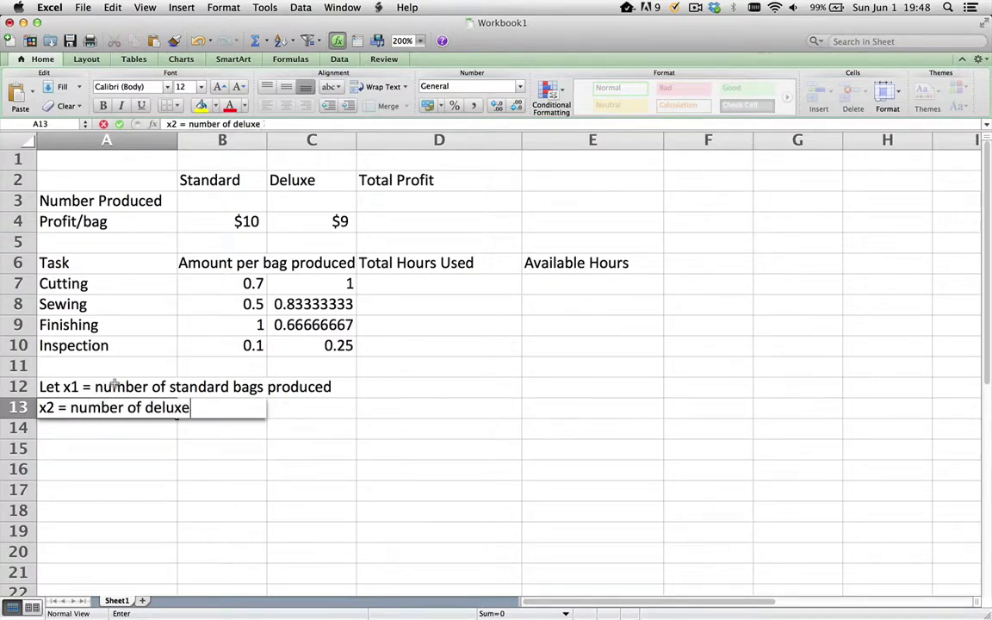
type(" bags produ")
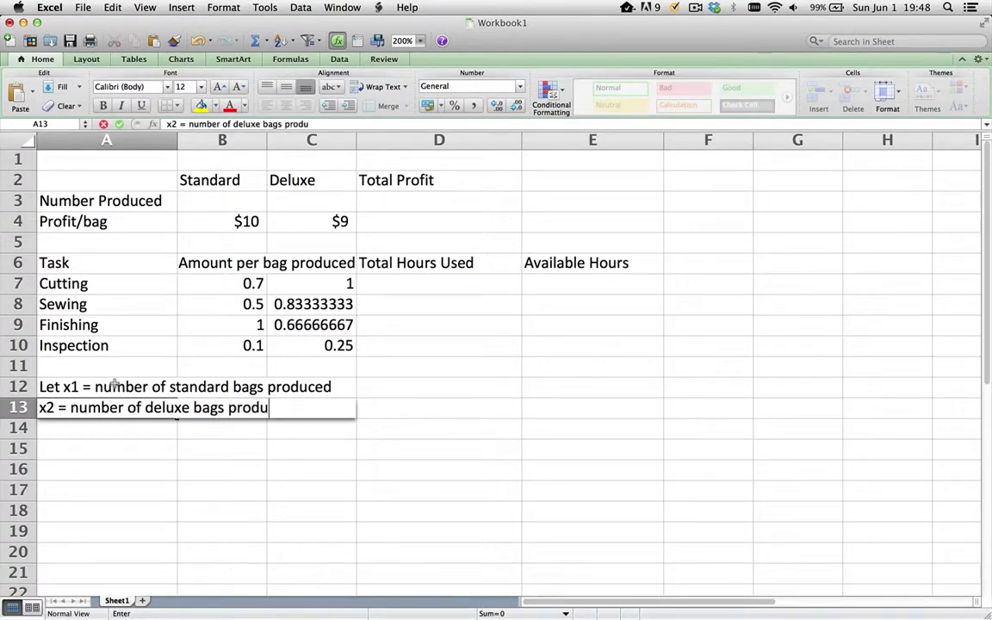
type("ced")
key("Return")
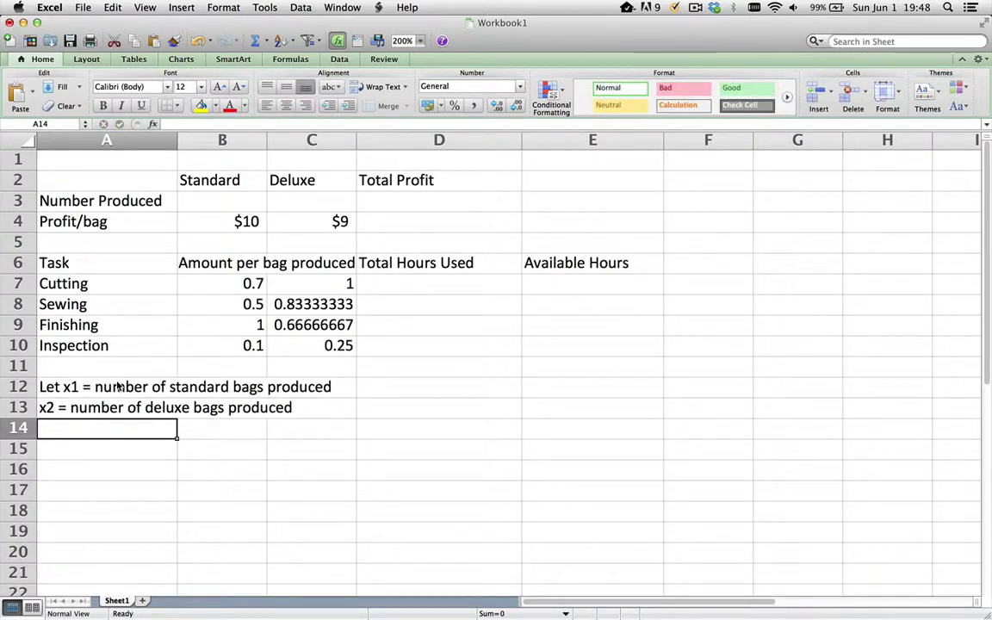
Enter 0 standard bags in B3 and 0 deluxe bags in C3.
left_click(236, 197)
left_click(315, 202)
left_click(239, 205)
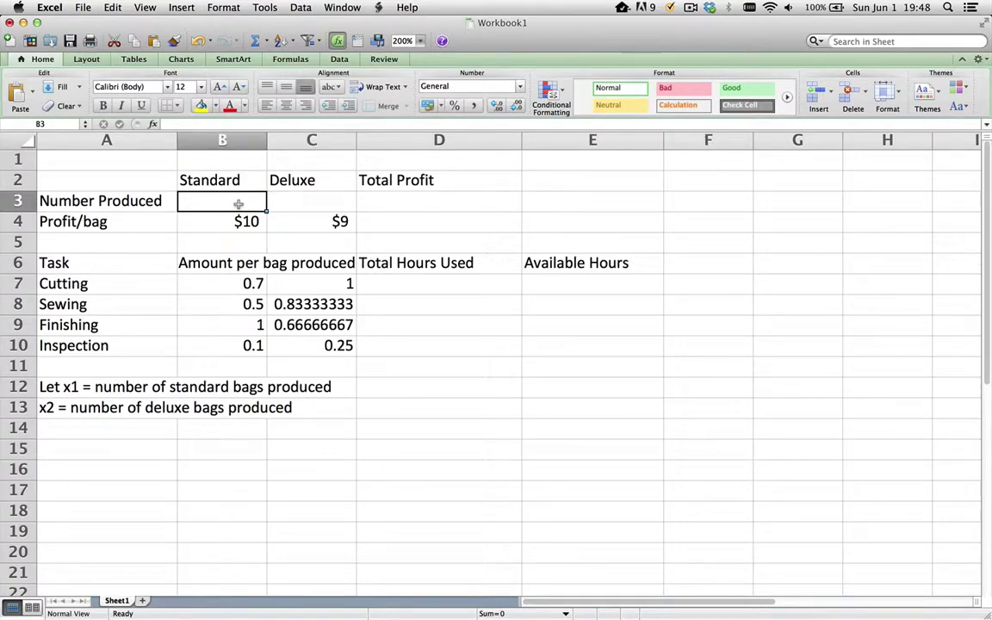
type("0")
key("Tab")
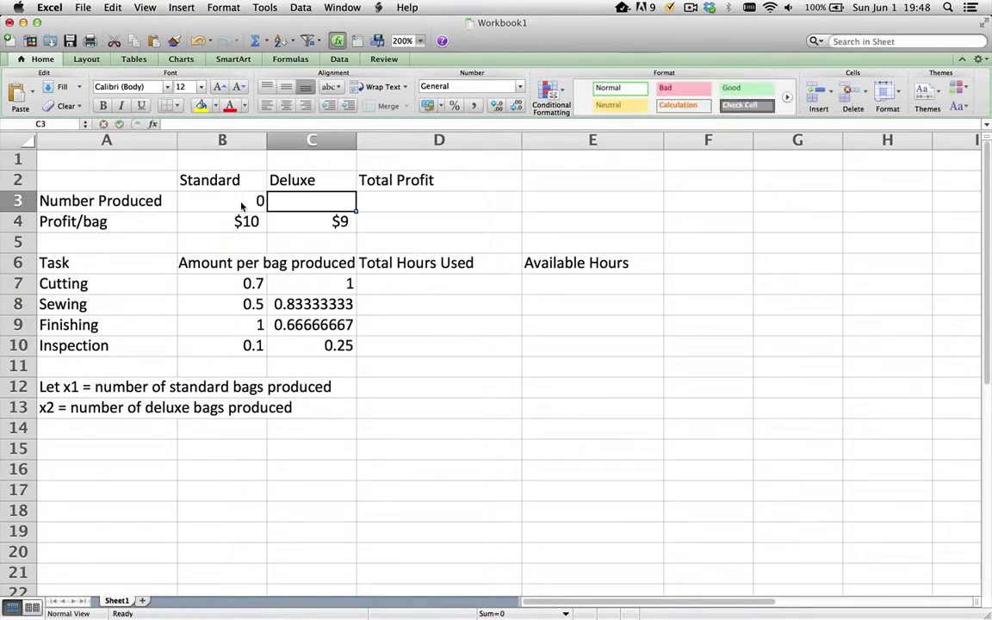
type("0")
key("Tab")
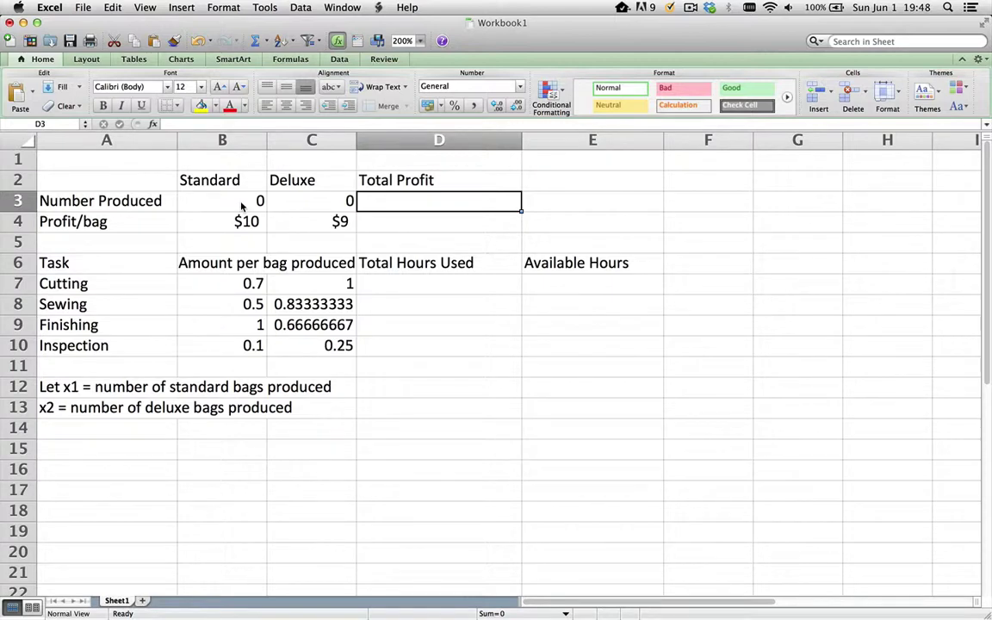
Move to the Total Profit cell D4 to begin the profit formula.
key("Down")
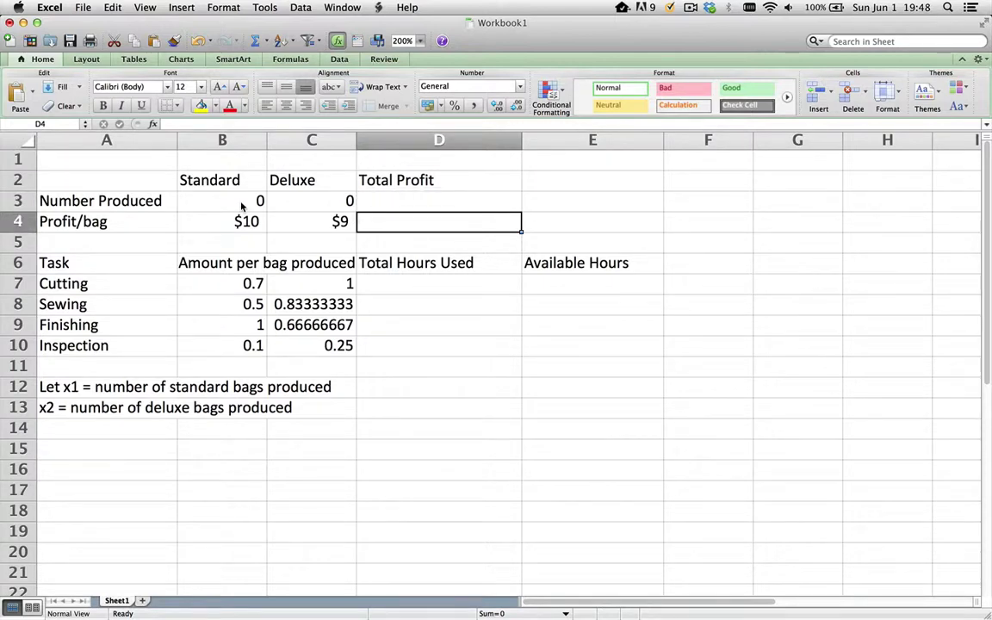
key("Up")
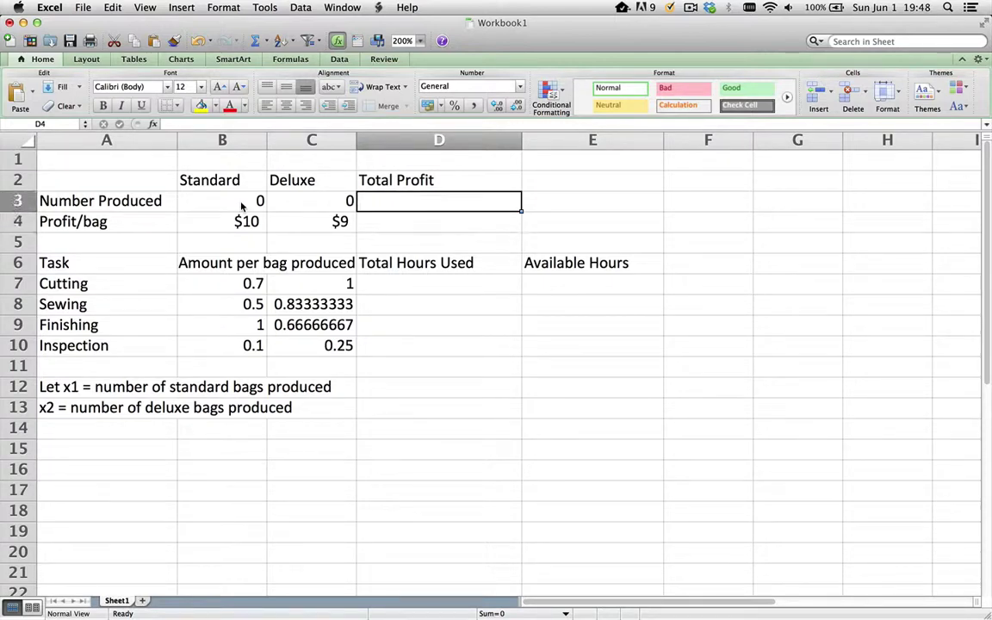
key("Left")
key("Left")
key("Right")
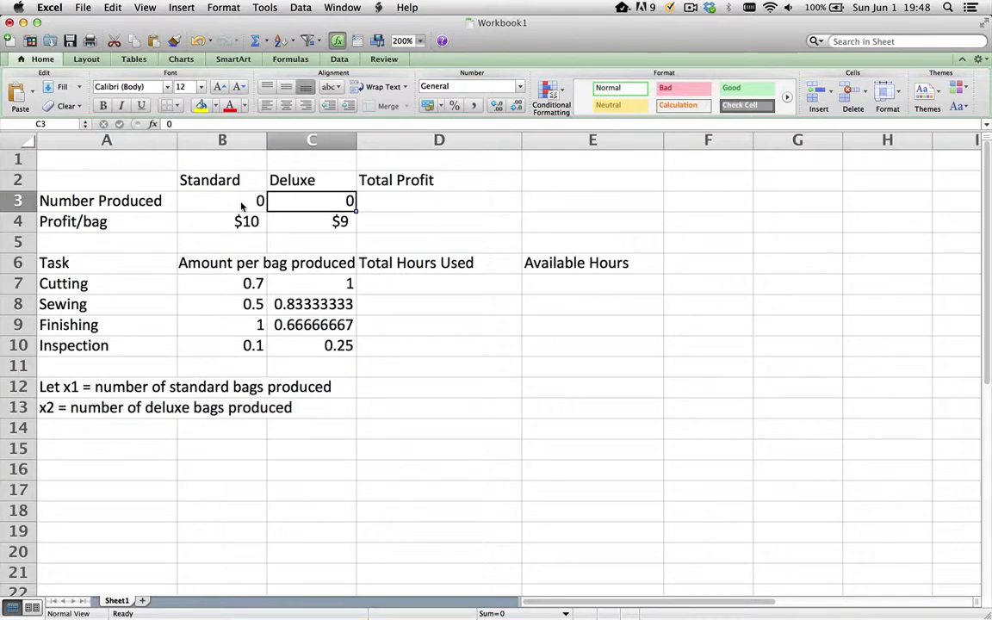
key("Down")
Enter the total profit formula =B3*B4+C3*C4 in D4.
key("Right")
type("=")
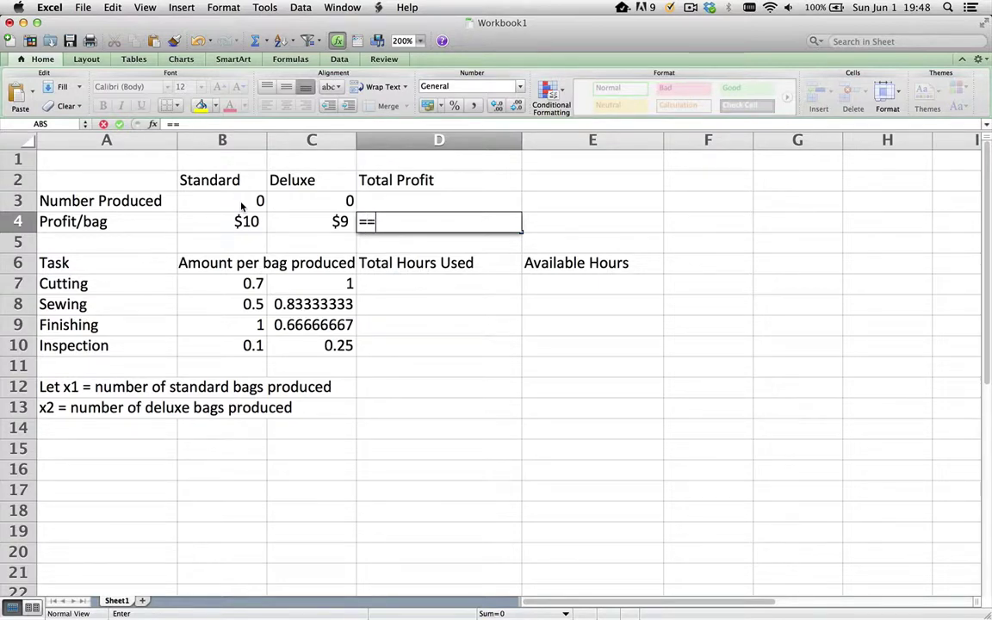
left_click(240, 204)
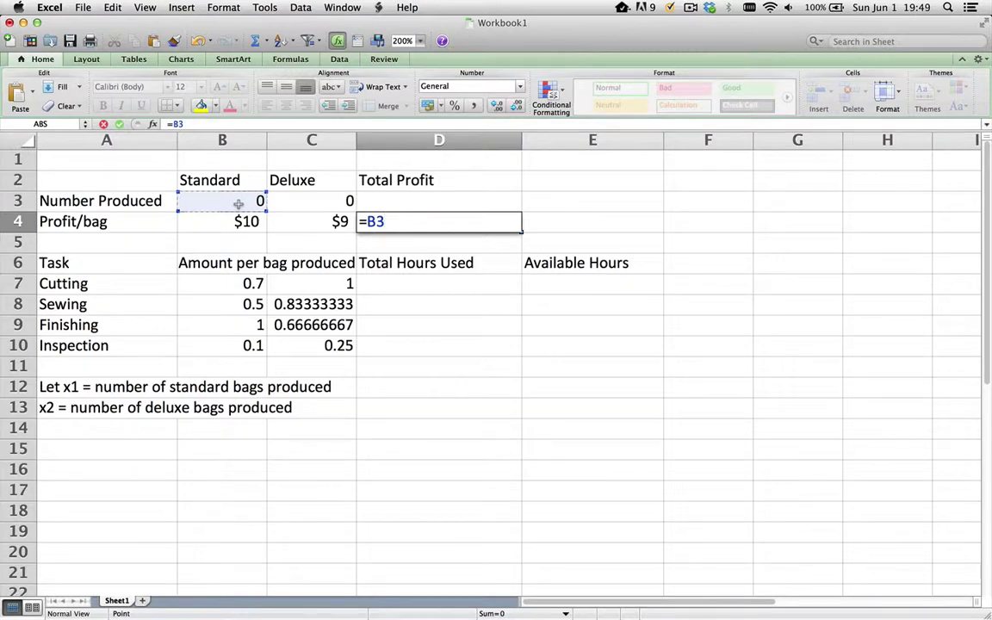
type("*")
key("Down")
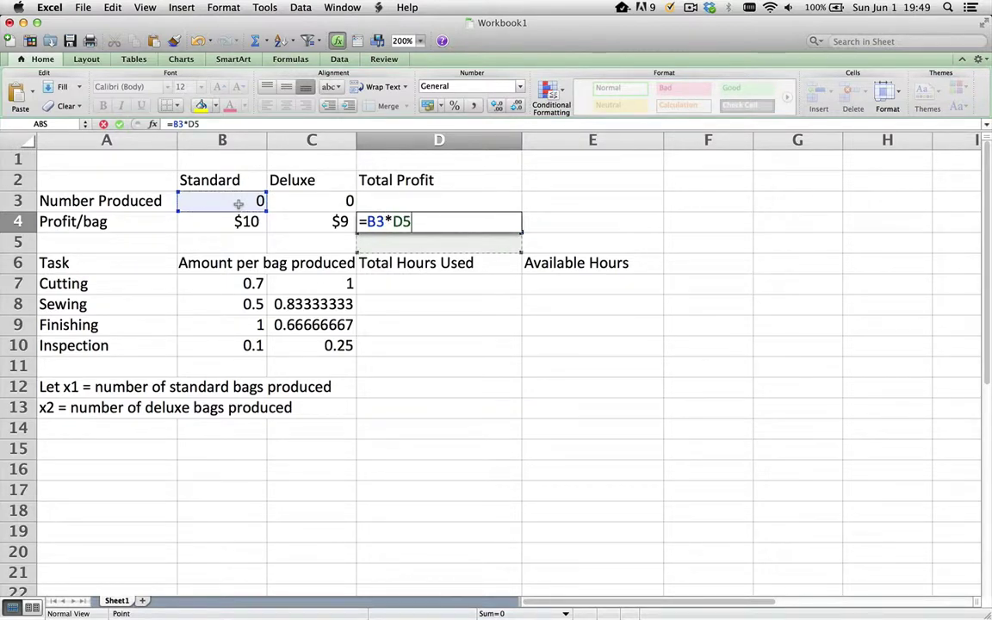
key("Up")
key("Left")
key("Left")
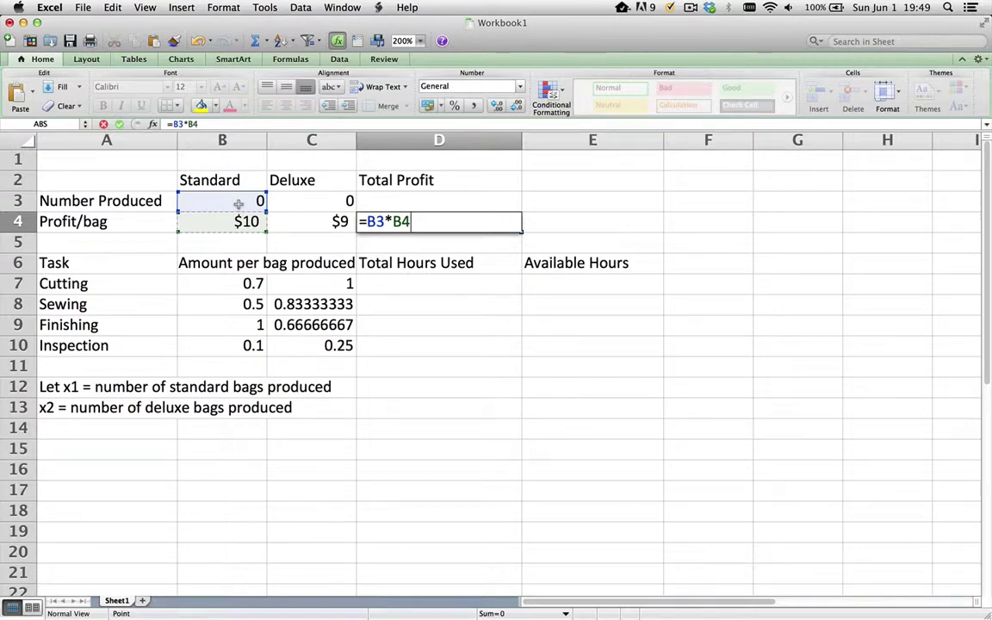
type("+")
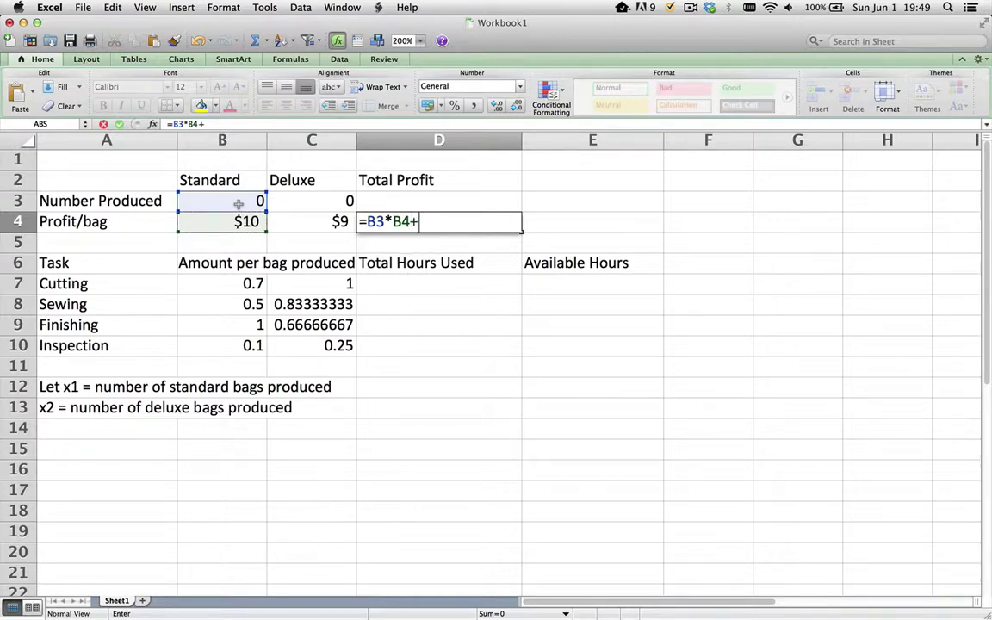
key("Up")
key("Left")
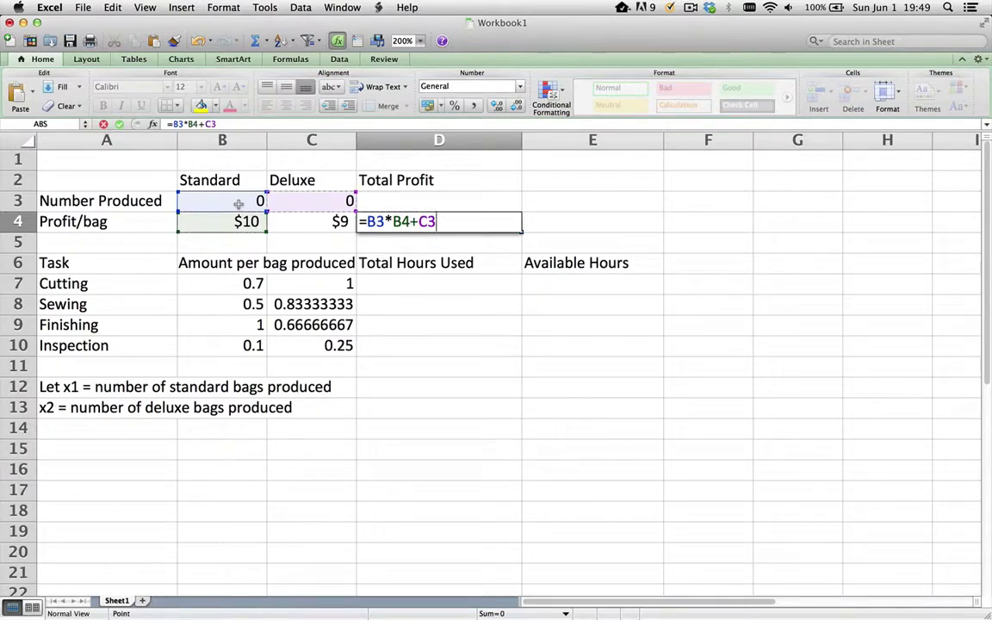
type("*")
key("Left")
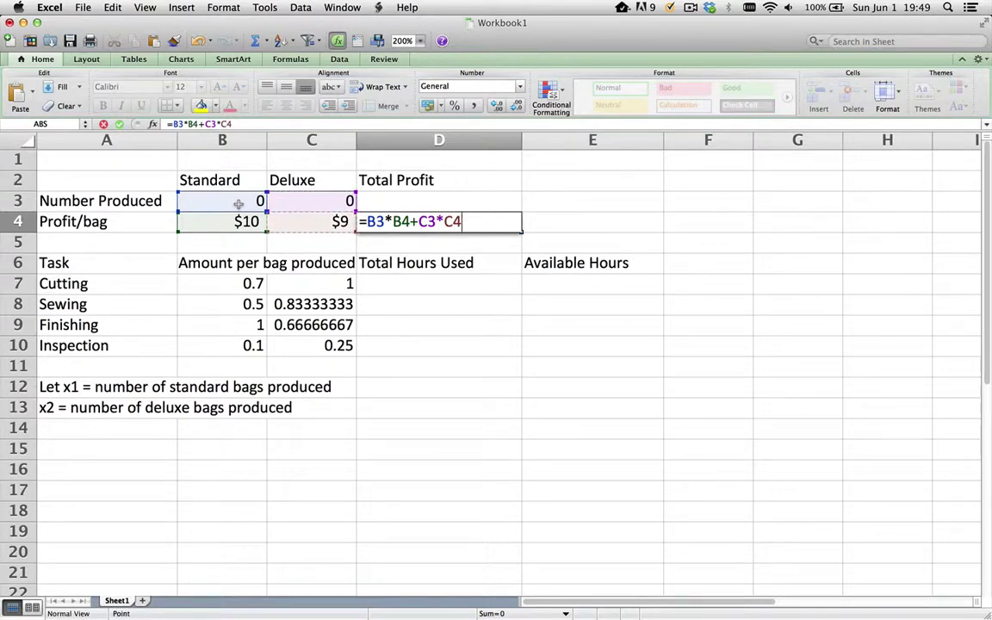
key("Return")
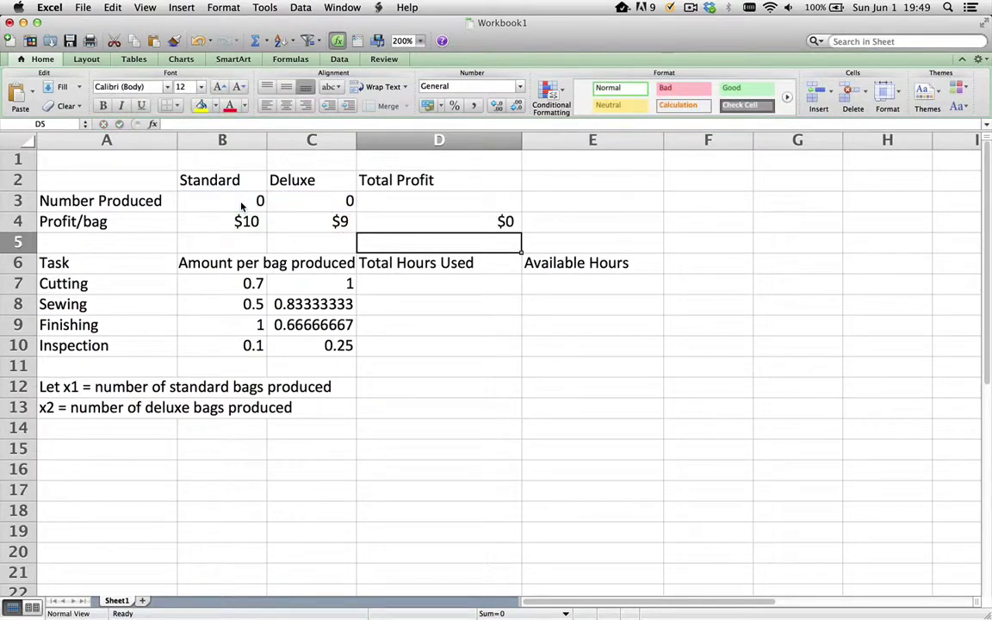
key("Up")
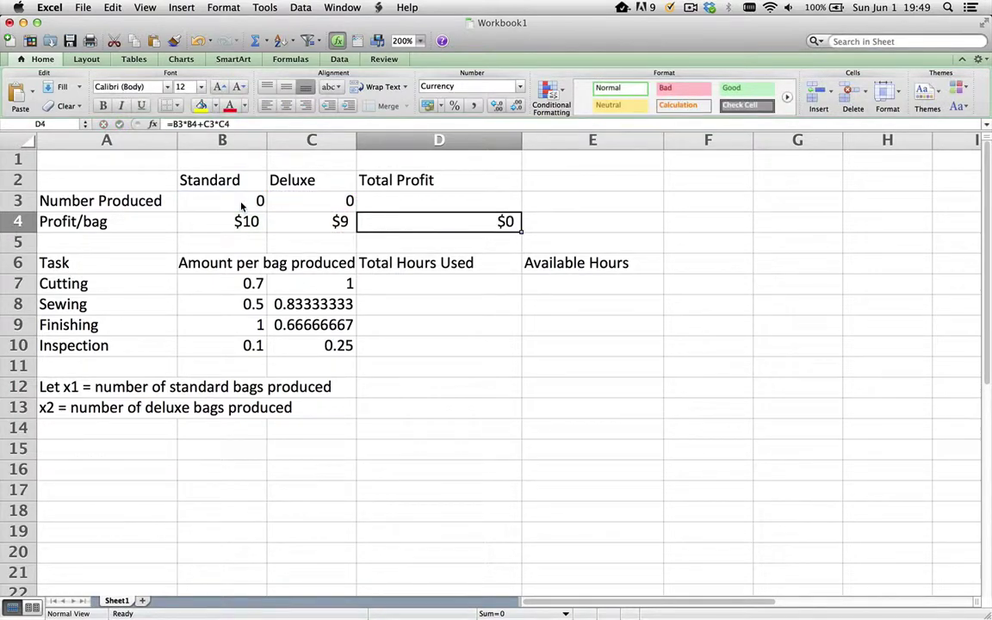
Rewrite D4 as =SUMPRODUCT(B3:C3,B4:C4), selecting both ranges on the sheet.
left_click(242, 124)
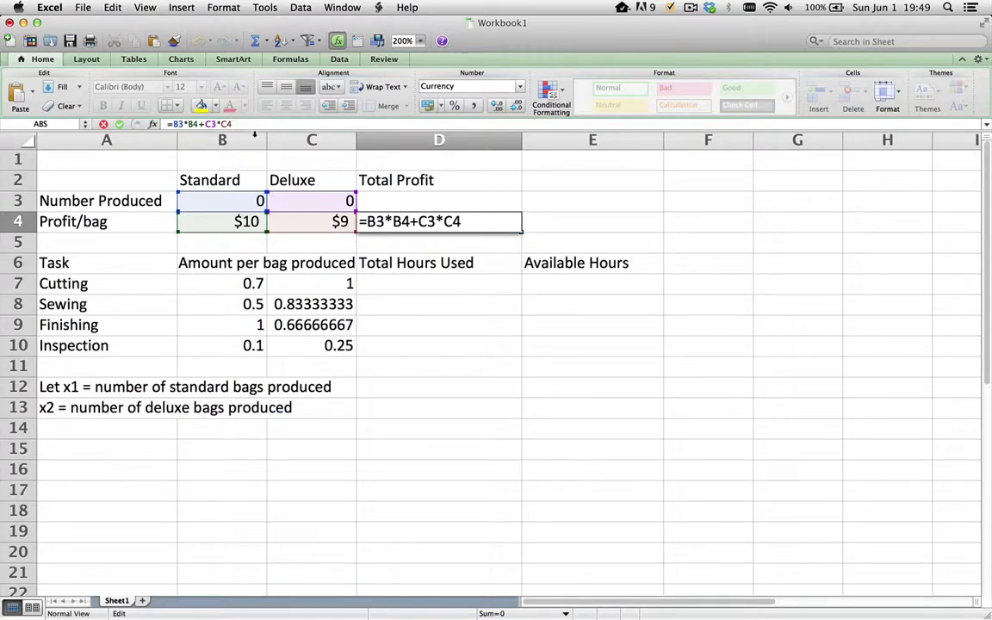
key("BackSpace")
key("BackSpace")
key("BackSpace")
key("BackSpace")
key("BackSpace")
key("BackSpace")
key("BackSpace")
key("BackSpace")
key("BackSpace")
key("BackSpace")
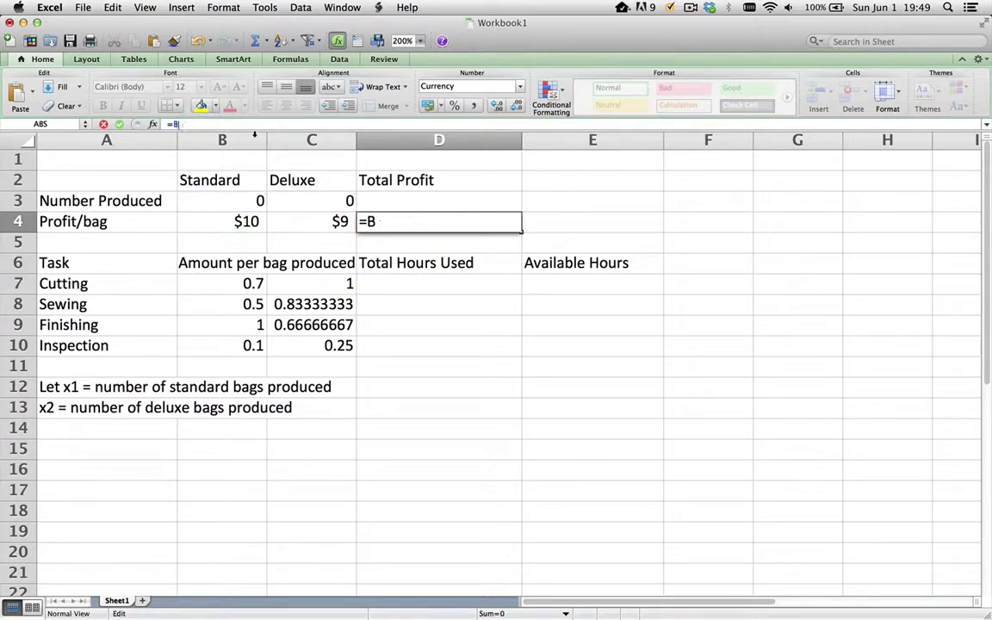
key("BackSpace")
type("su")
type("mp")
key("BackSpace")
type("product(")
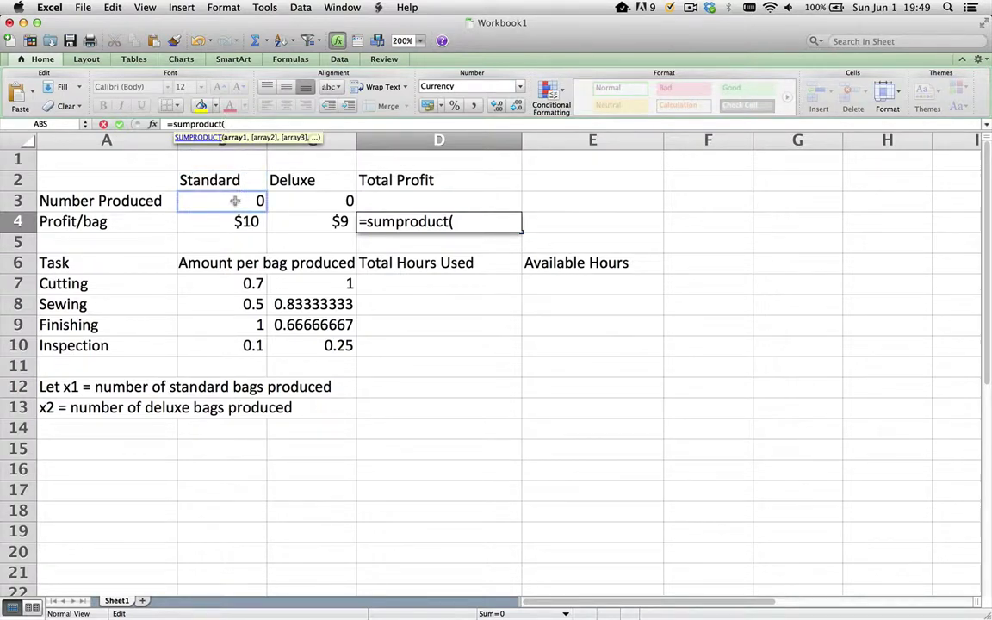
left_click_drag(234, 201, 304, 200)
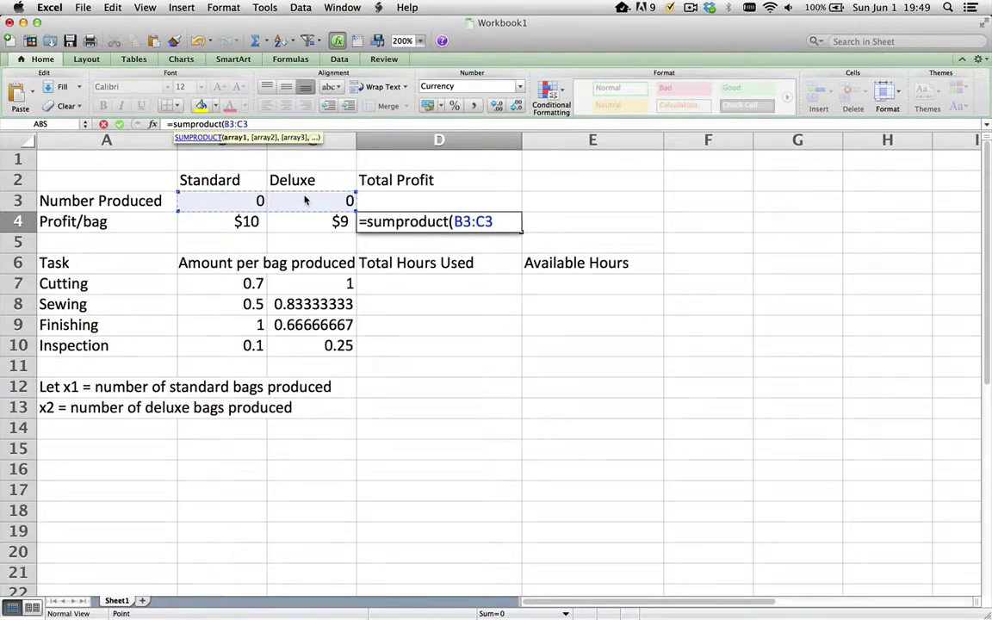
type(",")
left_click_drag(244, 222, 308, 220)
type(")")
key("Return")
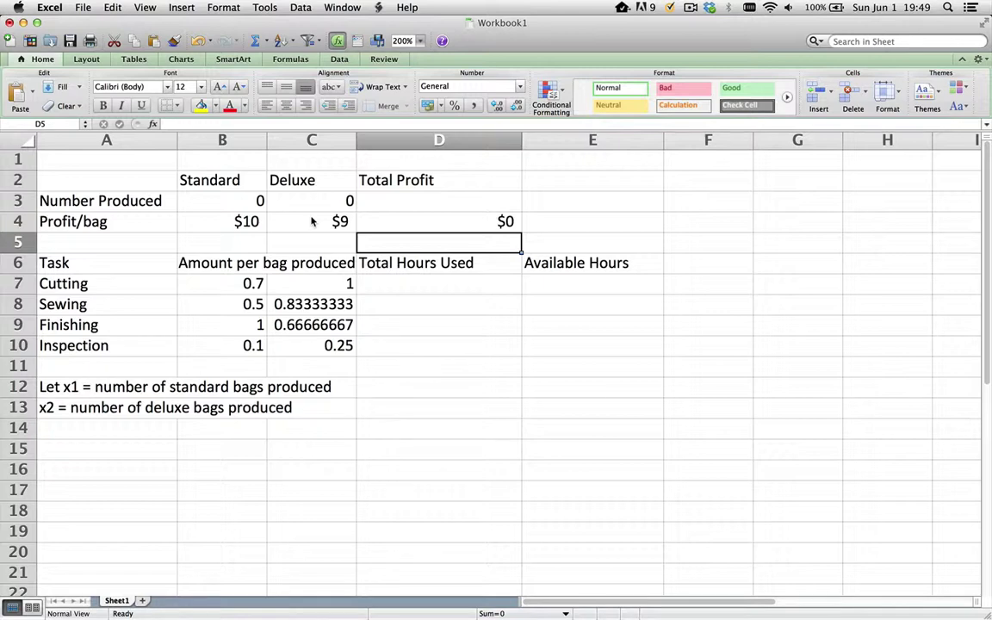
Enter test quantities of 1 in B3 and 2 in C3, making Total Profit read $28.
key("Up")
key("Up")
key("Left")
key("Left")
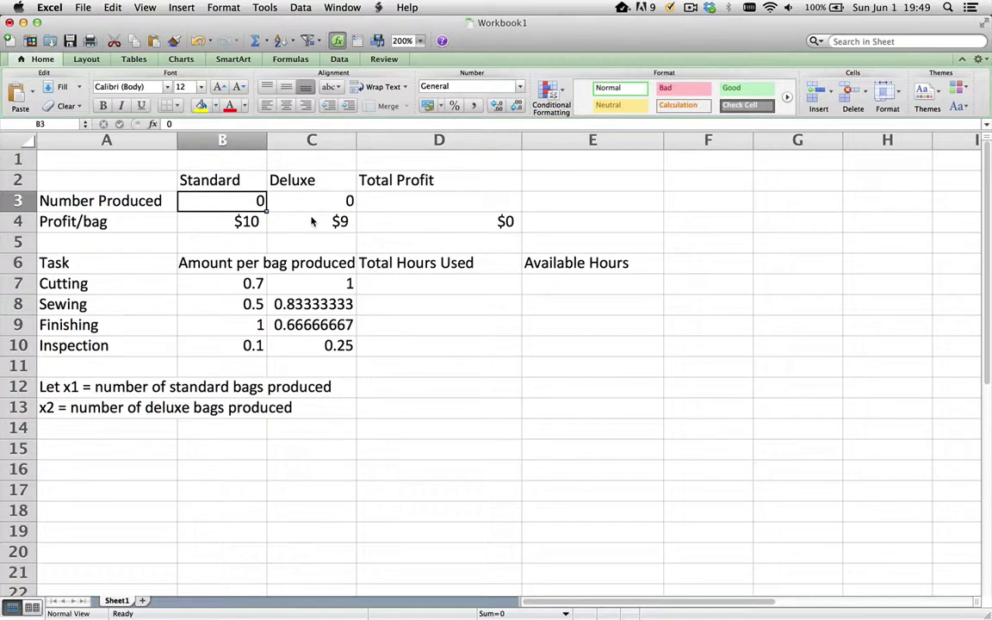
type("1")
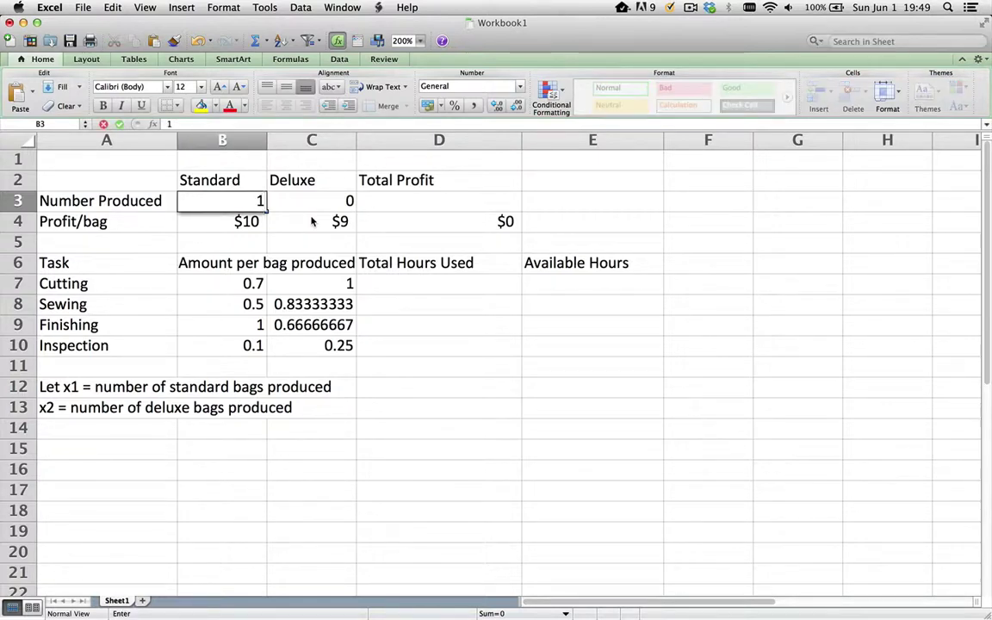
key("Return")
key("Up")
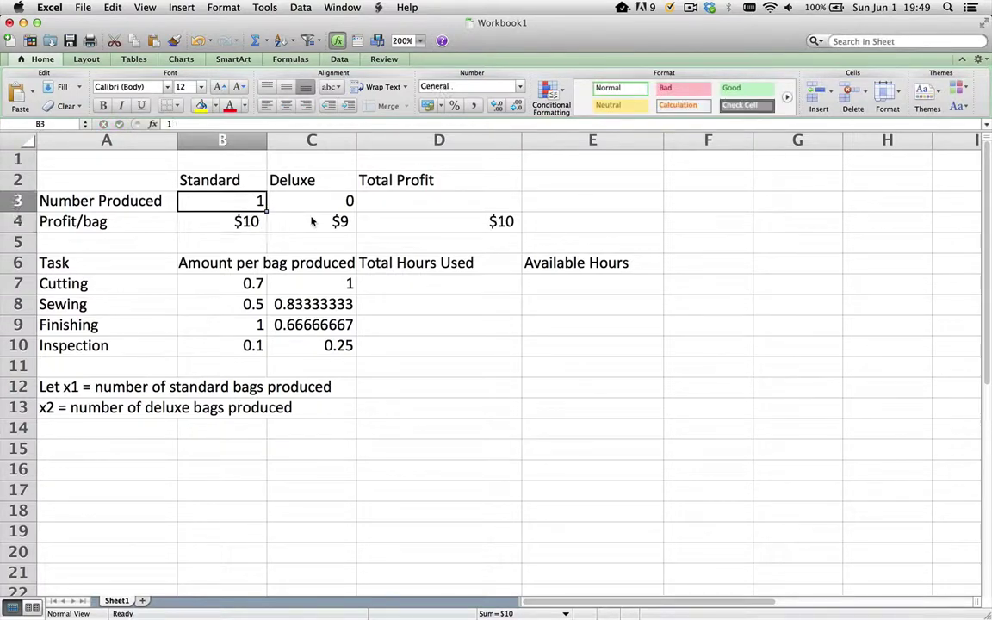
key("Right")
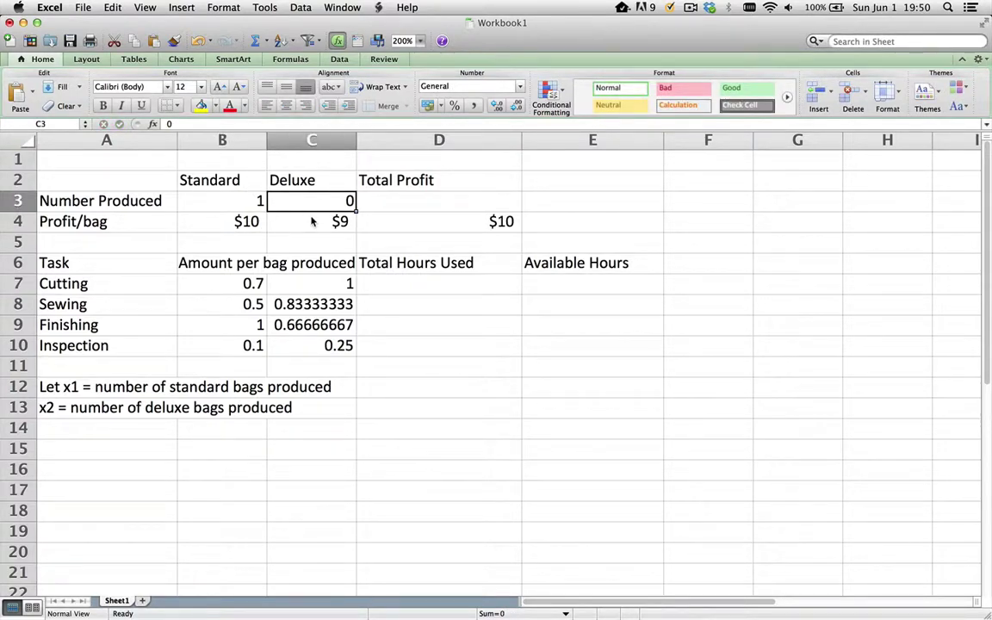
key("Left")
key("Right")
type("2")
key("Return")
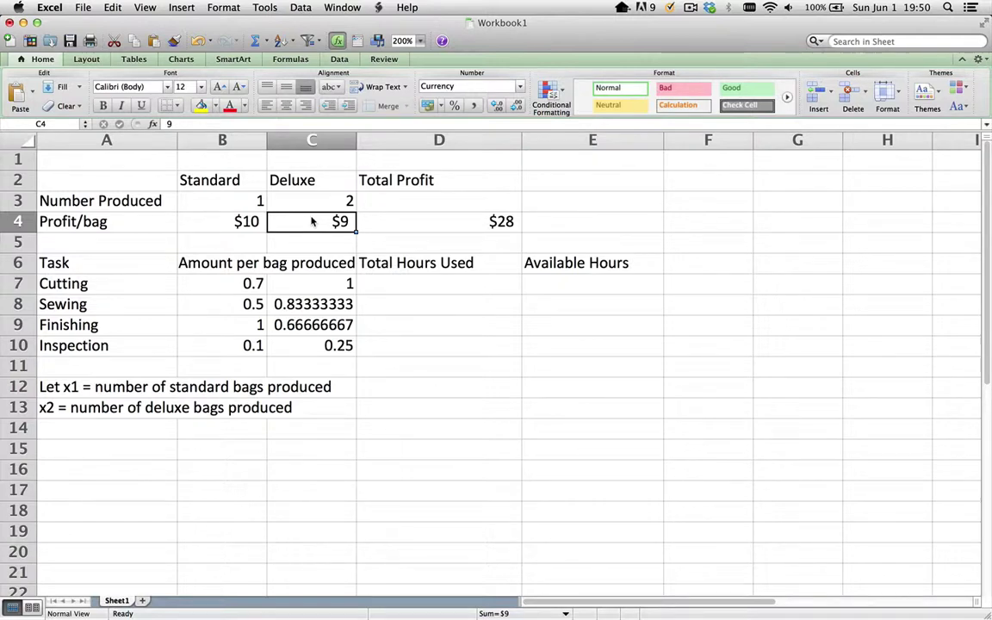
key("Down")
key("Down")
key("Down")
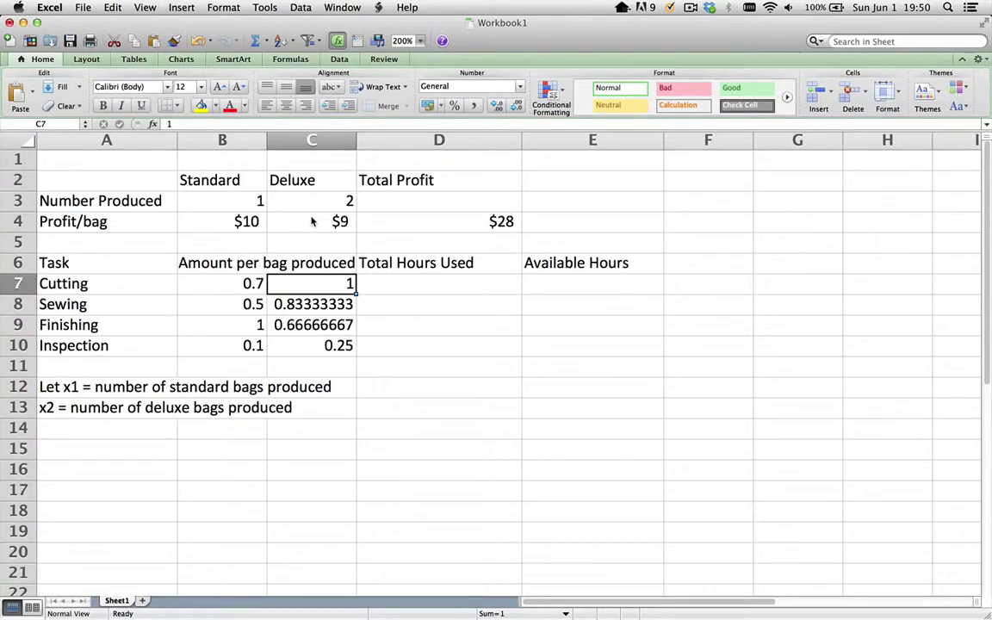
In D7 enter =SUMPRODUCT(B$3:C$3,B7:C7) for cutting hours used, giving 2.7.
key("Right")
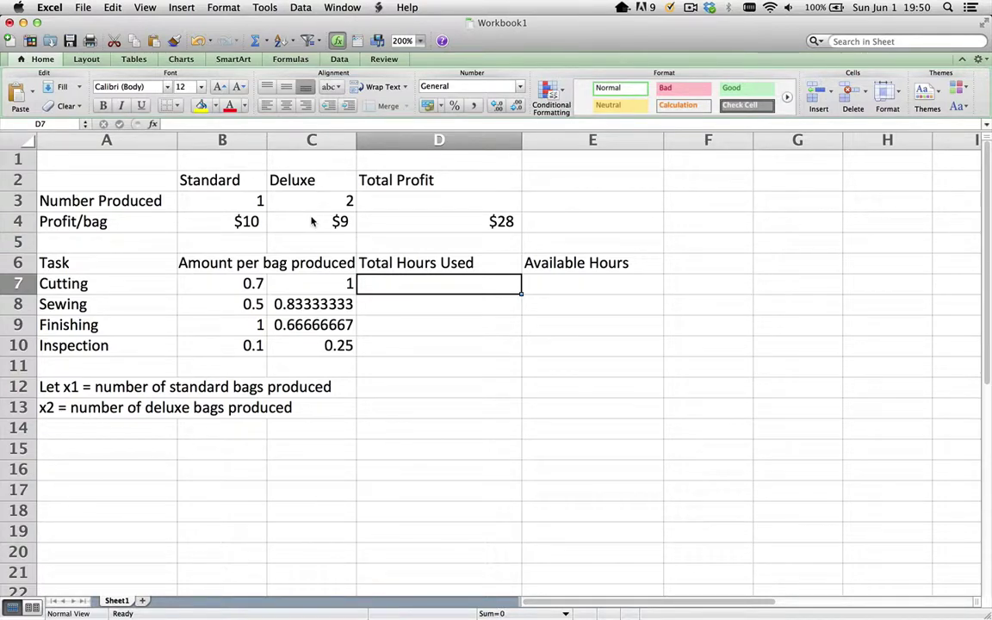
type("=s")
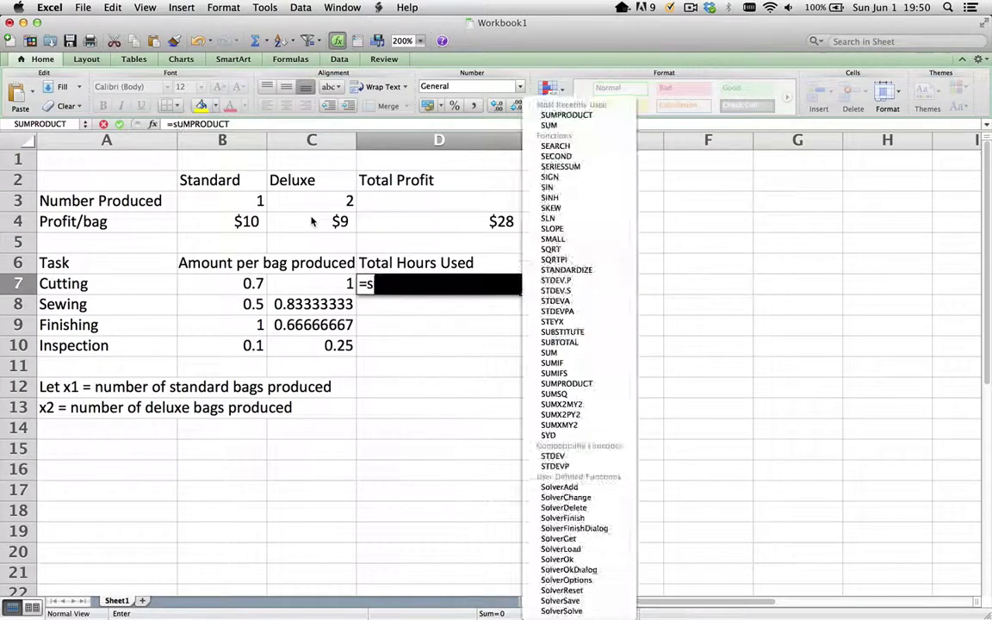
type("ubmp")
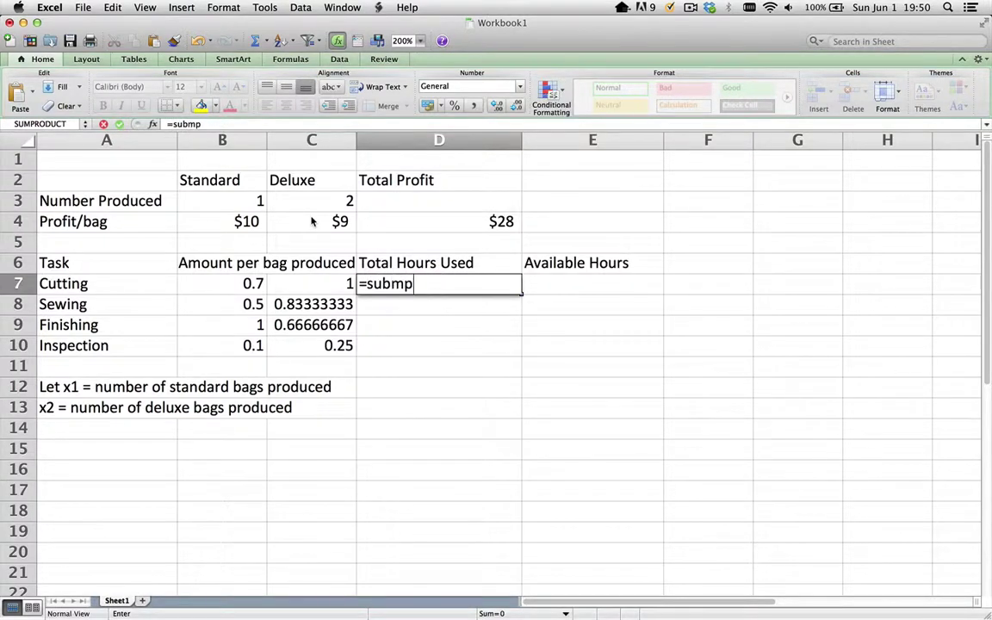
key("BackSpace")
key("BackSpace")
key("BackSpace")
key("BackSpace")
type("ump")
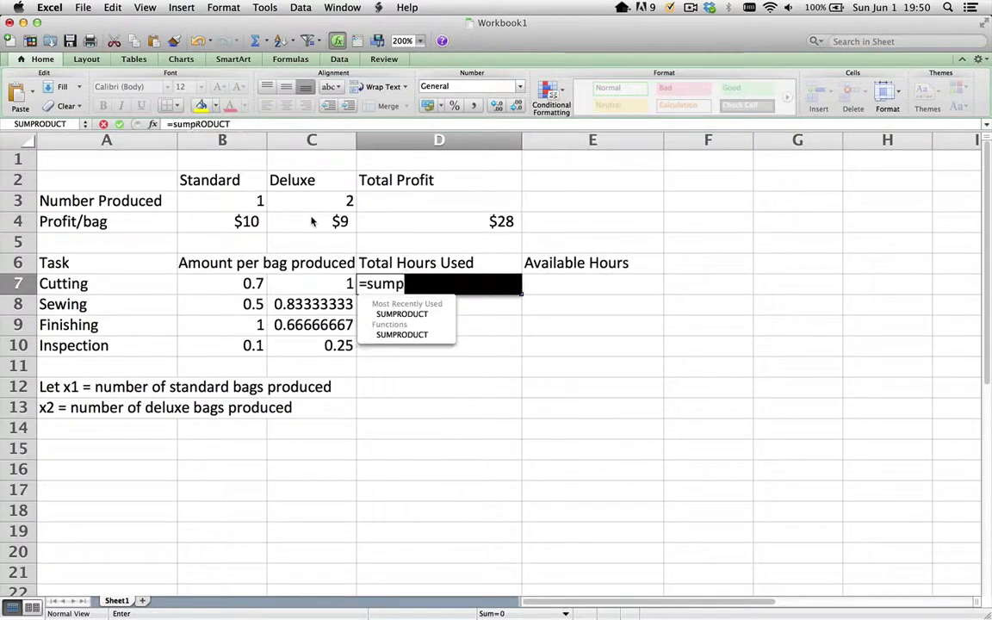
type("roduct(")
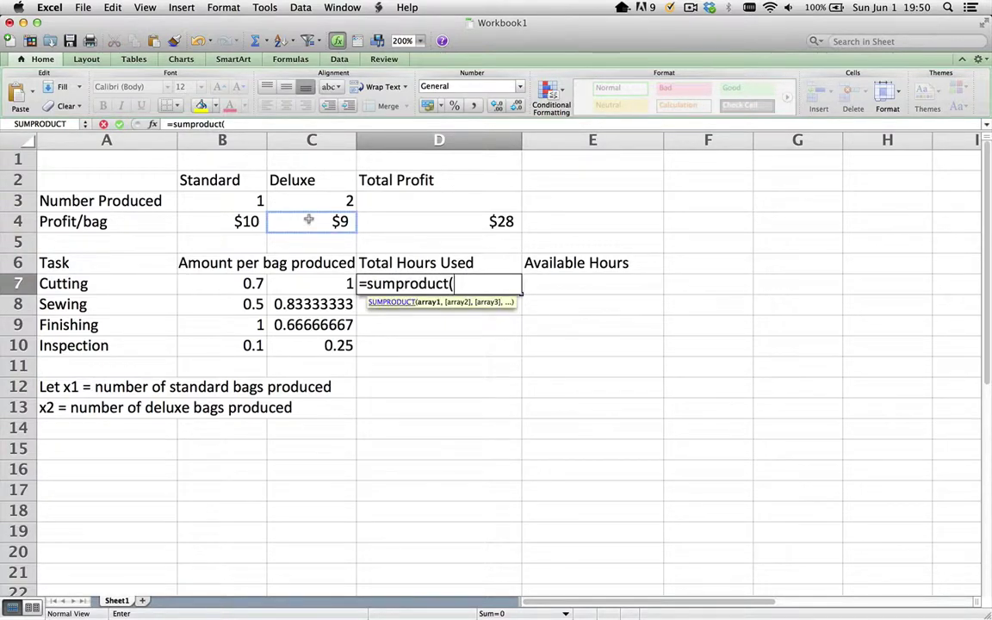
type("b$3")
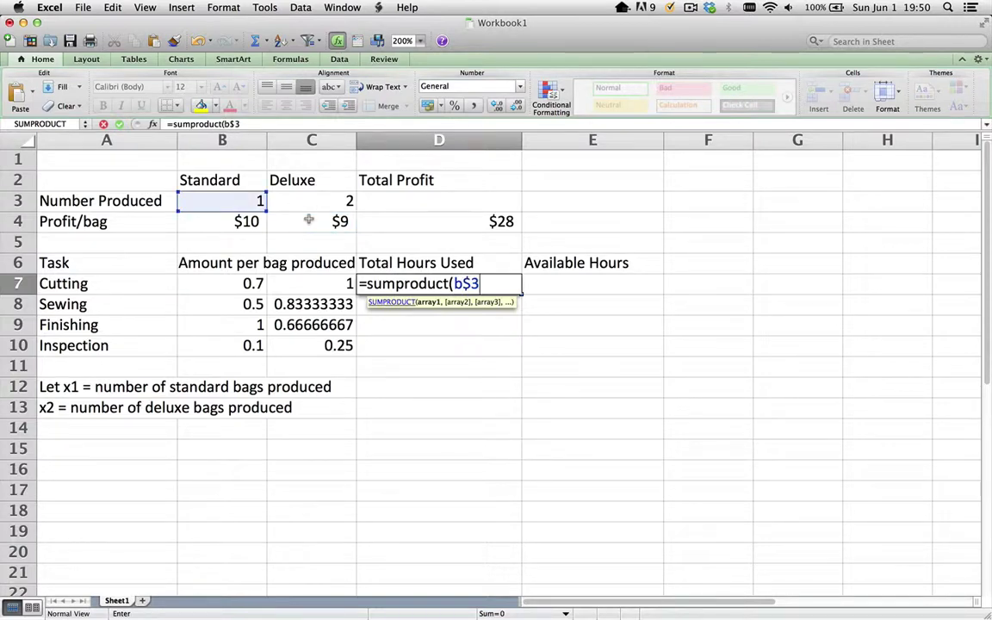
type(":c$3")
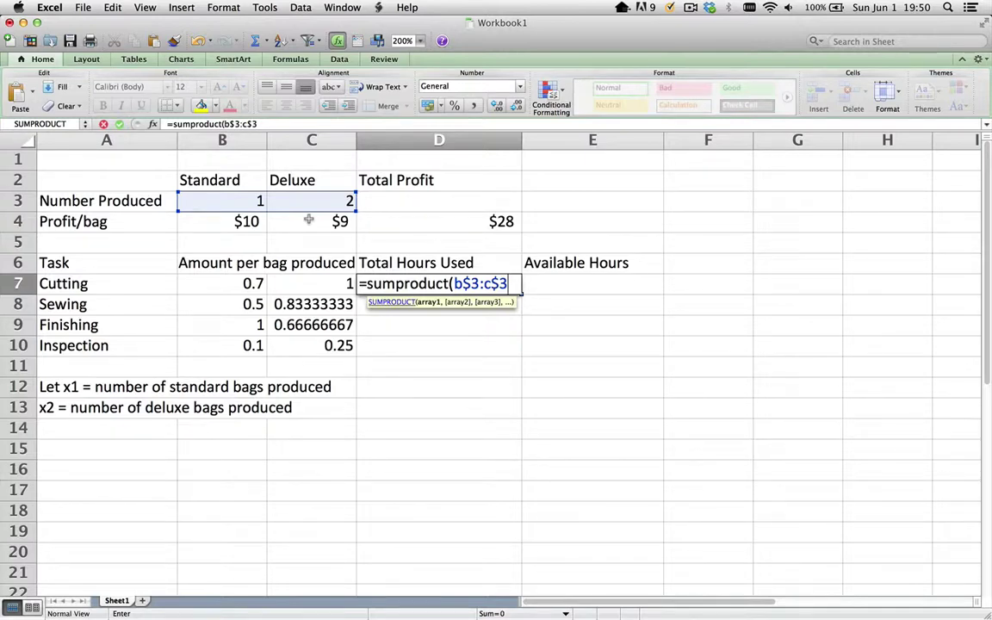
type(",")
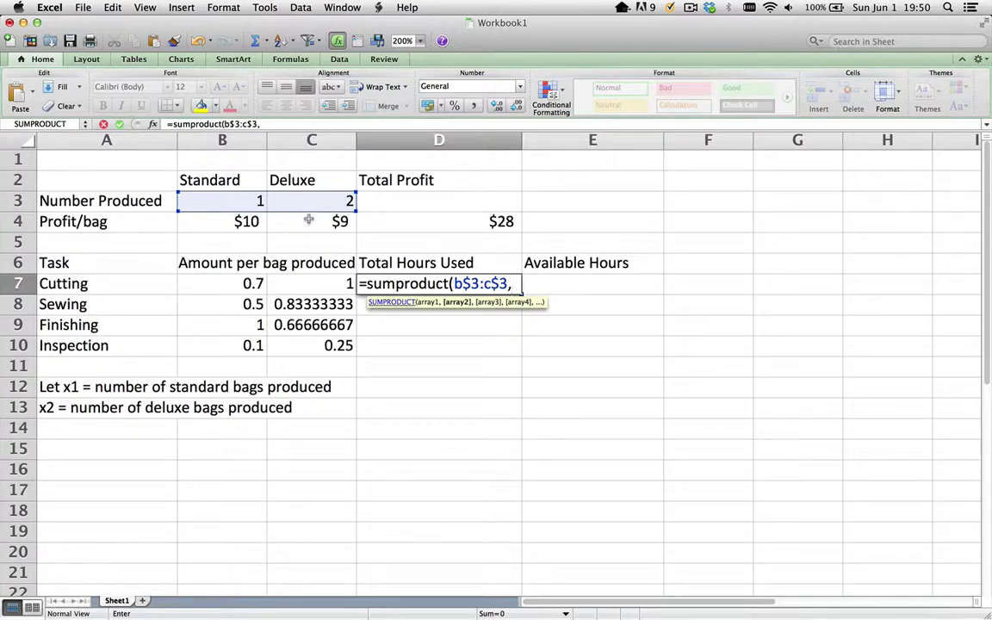
type("b7:")
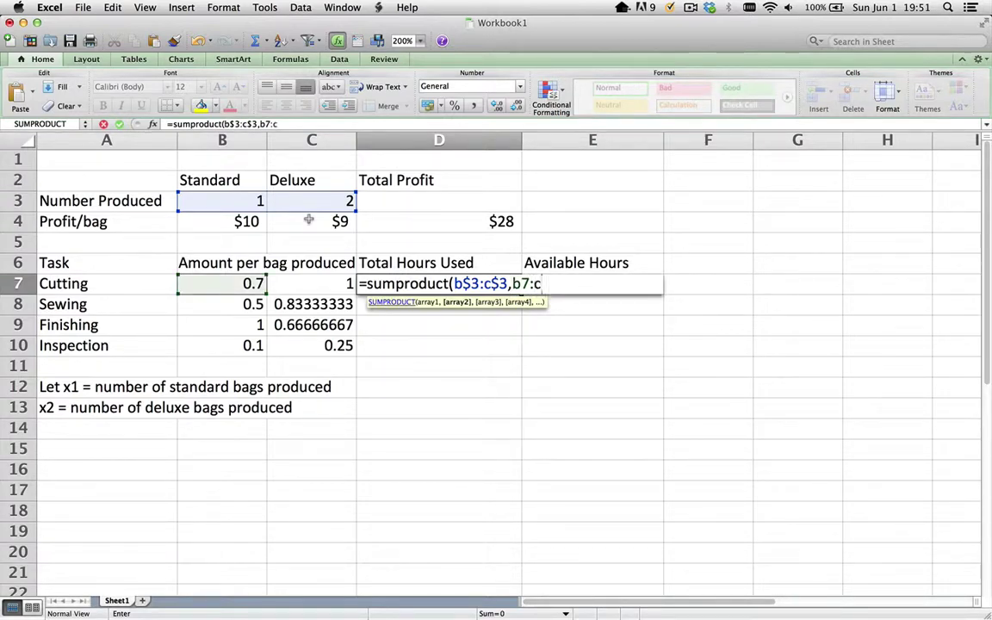
type("c7)")
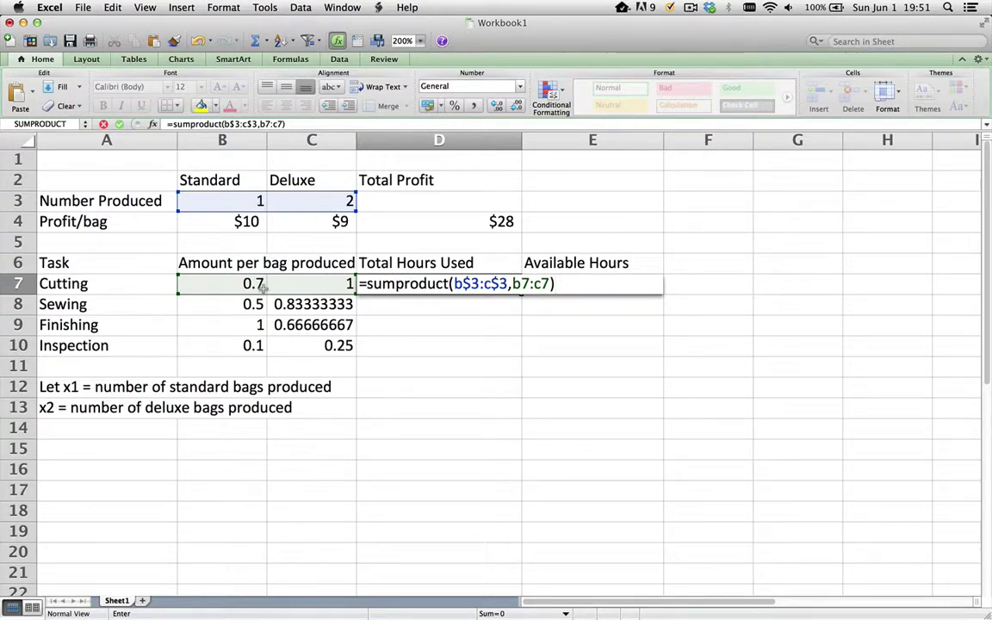
key("Return")
key("Up")
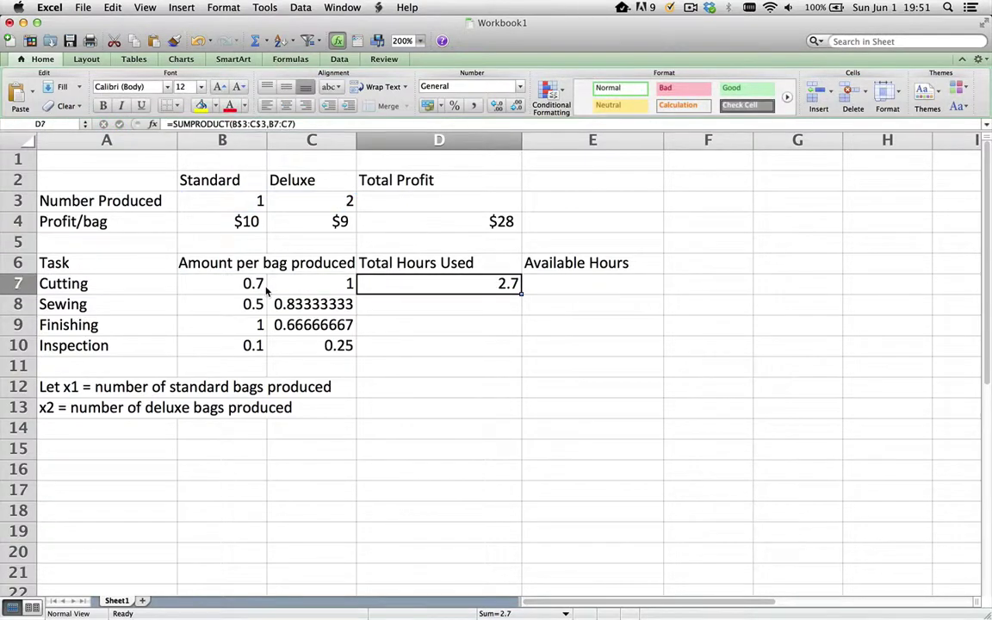
double_click(520, 294)
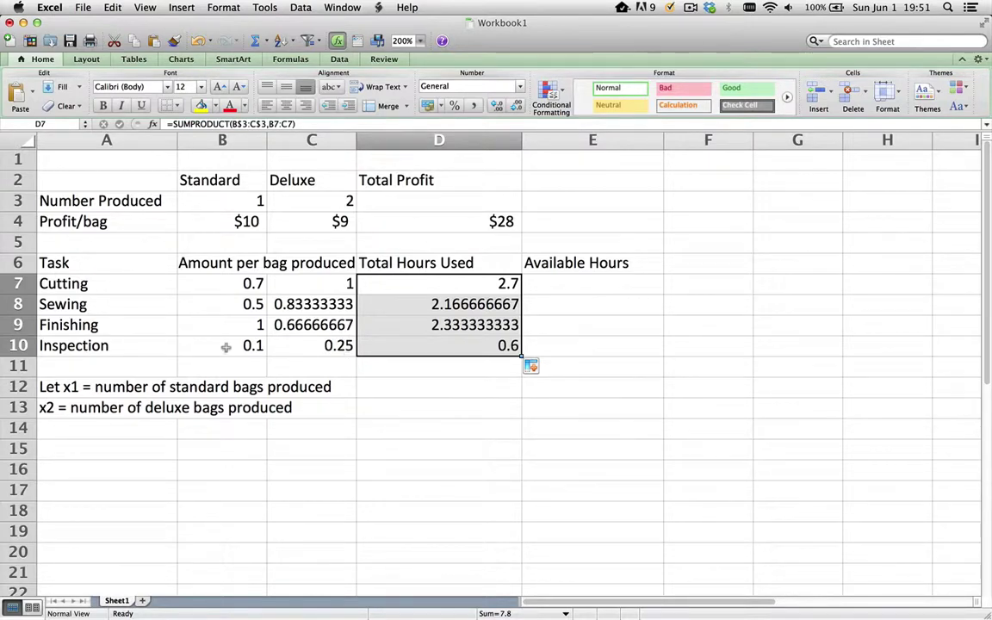
left_click(469, 350)
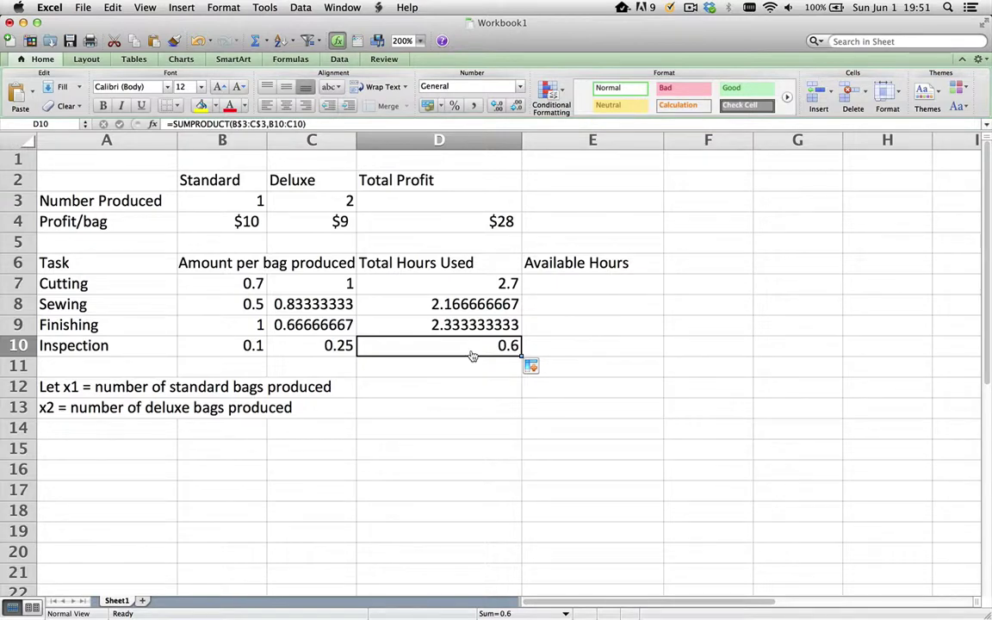
key("super+Tab")
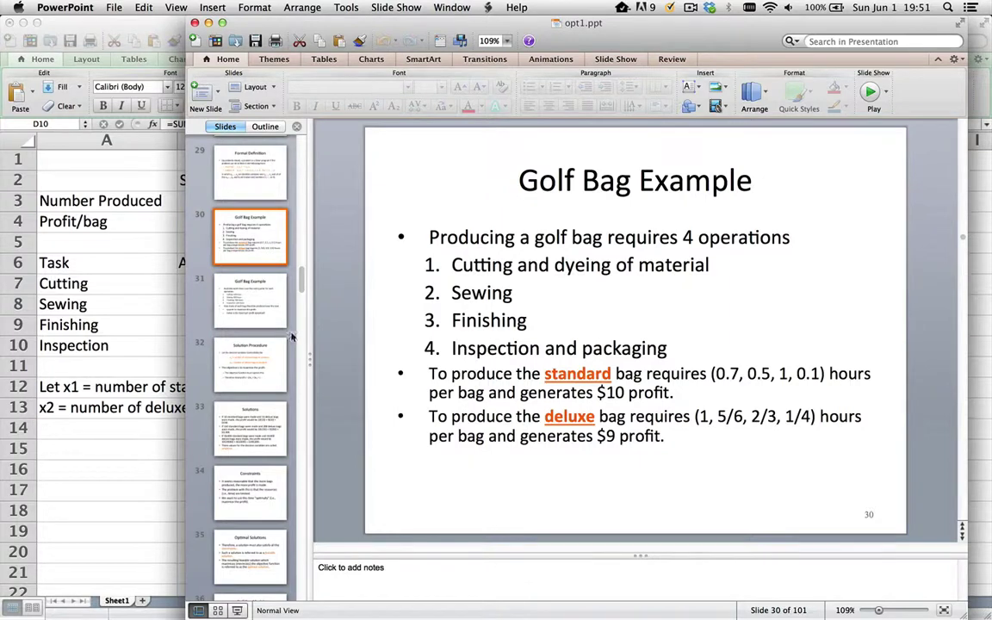
left_click(250, 301)
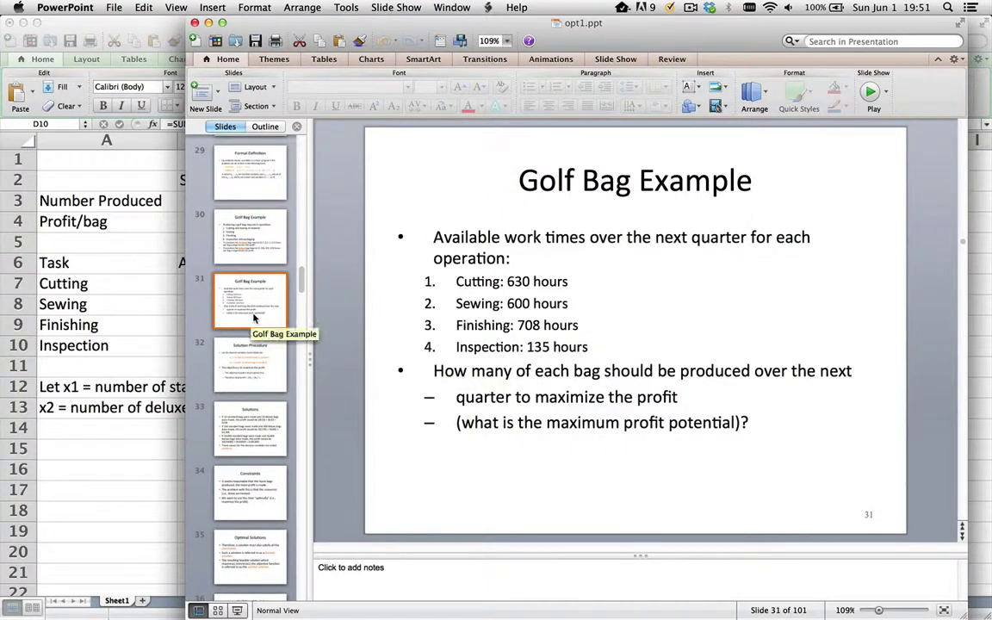
key("super+Tab")
Enter available hours 630, 600, 708 and 135 in E7:E10.
key("Up")
key("Up")
key("Up")
key("Right")
type("630")
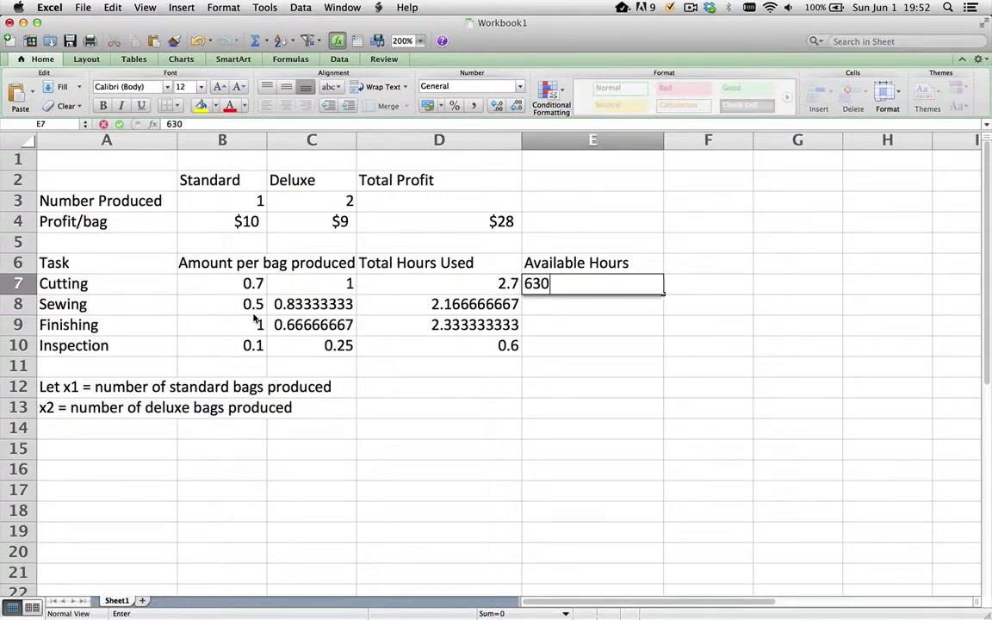
key("Return")
type("600")
key("Return")
key("super+Tab")
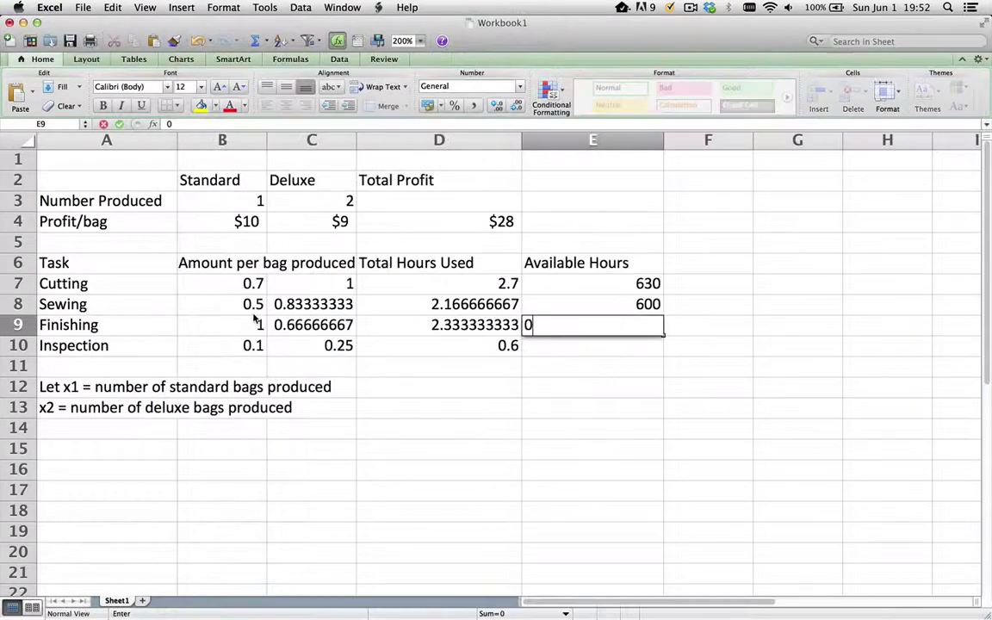
key("BackSpace")
type("708")
key("Return")
type("135")
key("Return")
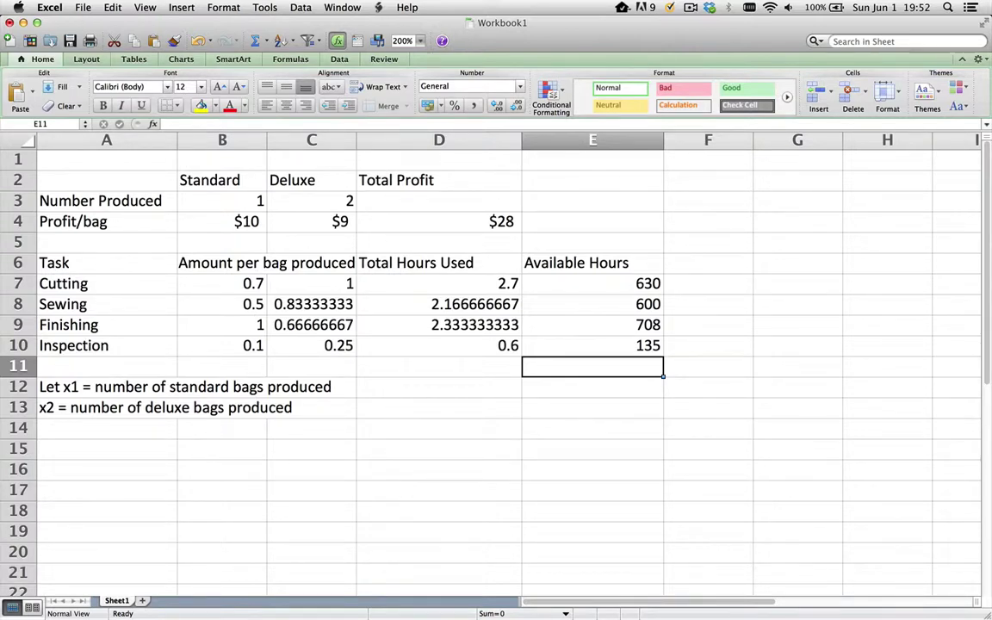
Launch Solver from the Tools menu and set the objective to maximize cell D4.
left_click(302, 8)
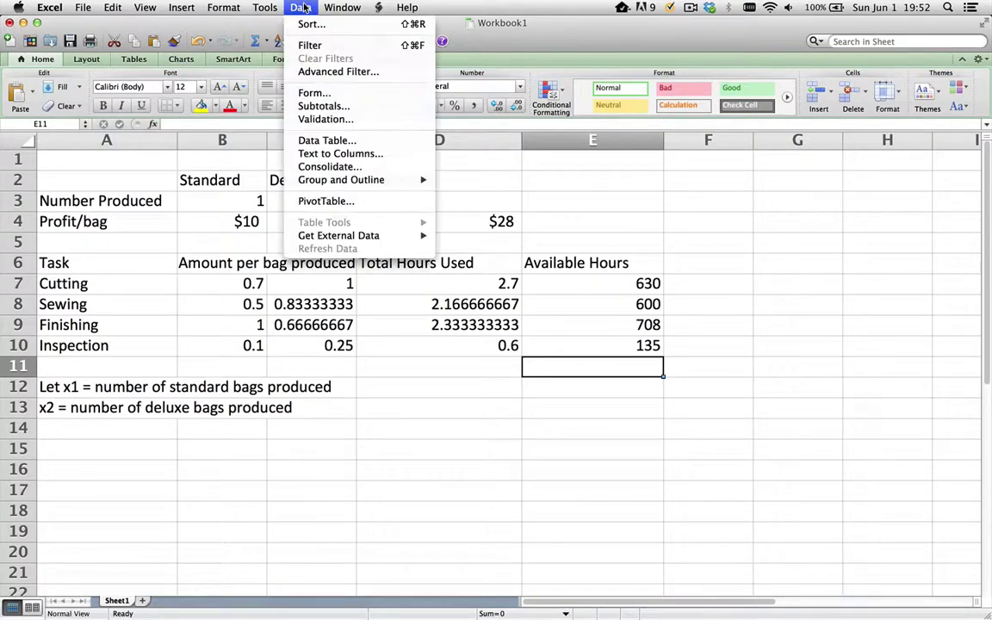
mouse_move(263, 9)
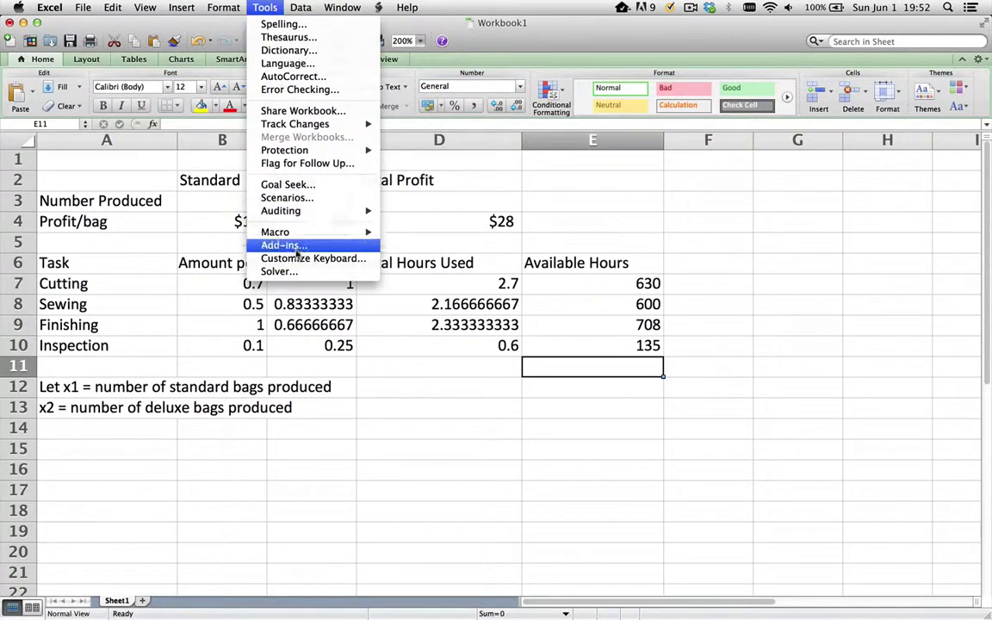
left_click(288, 274)
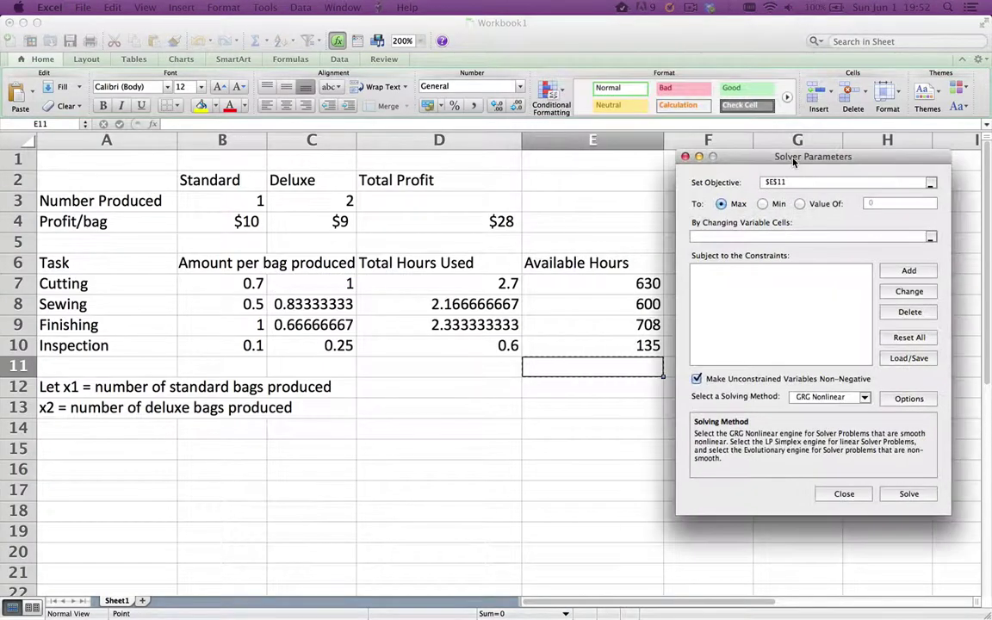
left_click_drag(800, 138, 800, 227)
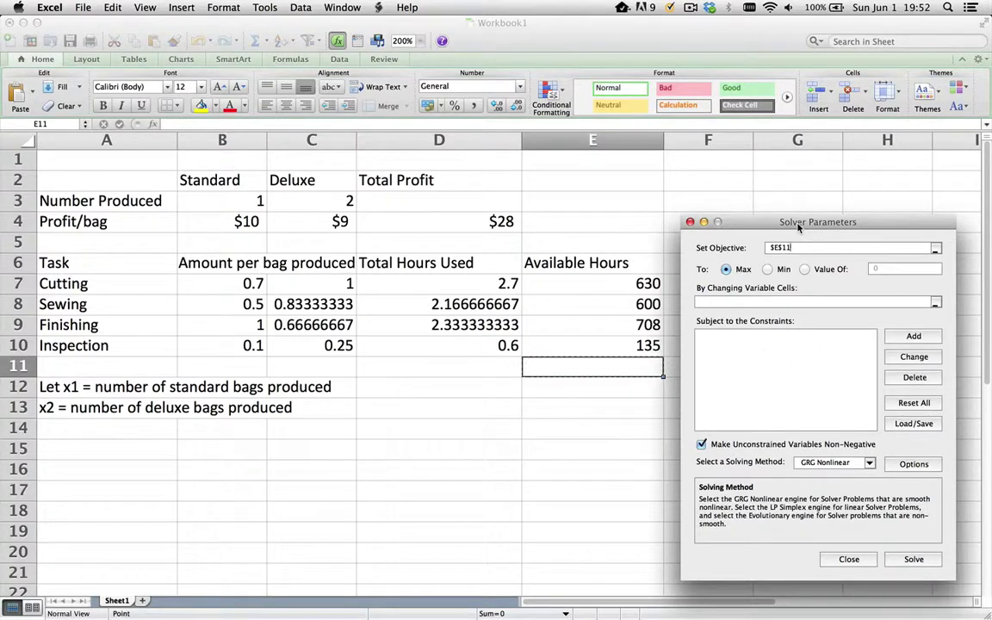
key("BackSpace")
key("BackSpace")
key("BackSpace")
key("BackSpace")
key("BackSpace")
type("d4")
Set Solver's changing variable cells to $B$3:$C$3 by selecting them on the sheet.
left_click(722, 303)
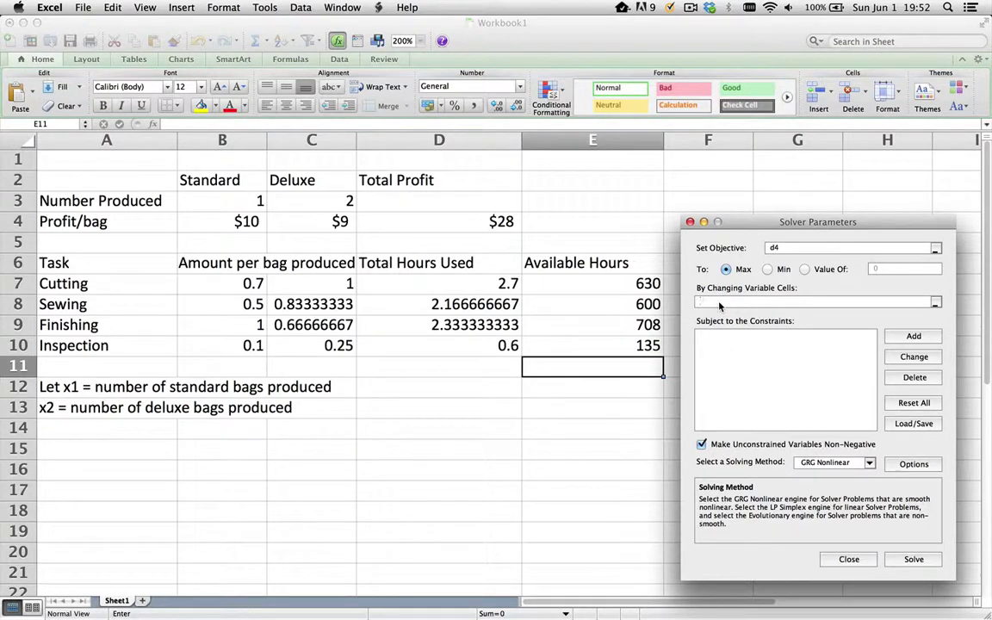
type("b3:c3")
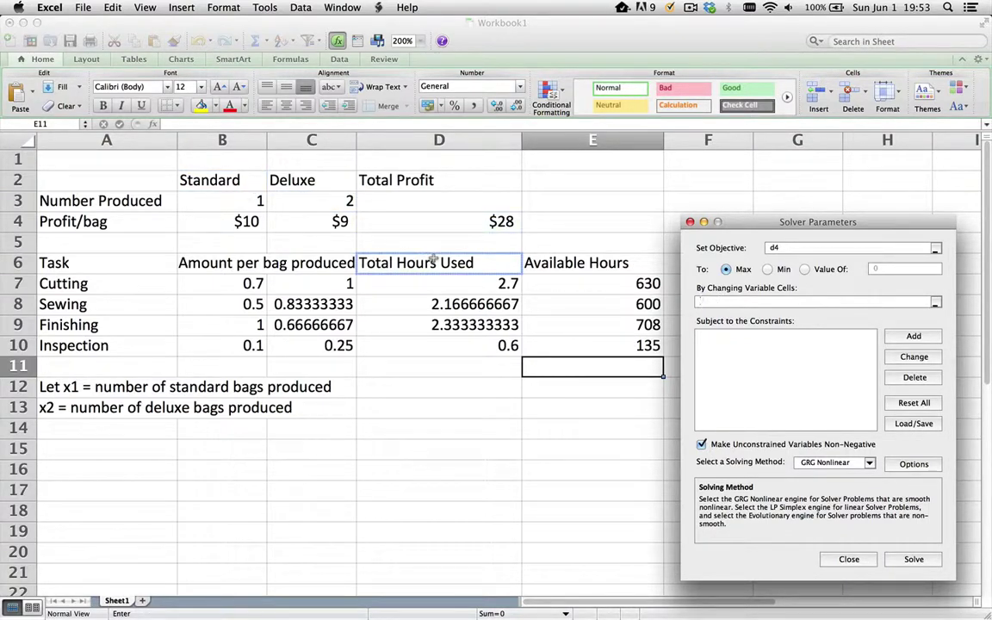
key("BackSpace")
key("BackSpace")
key("BackSpace")
key("BackSpace")
key("BackSpace")
left_click_drag(232, 200, 307, 206)
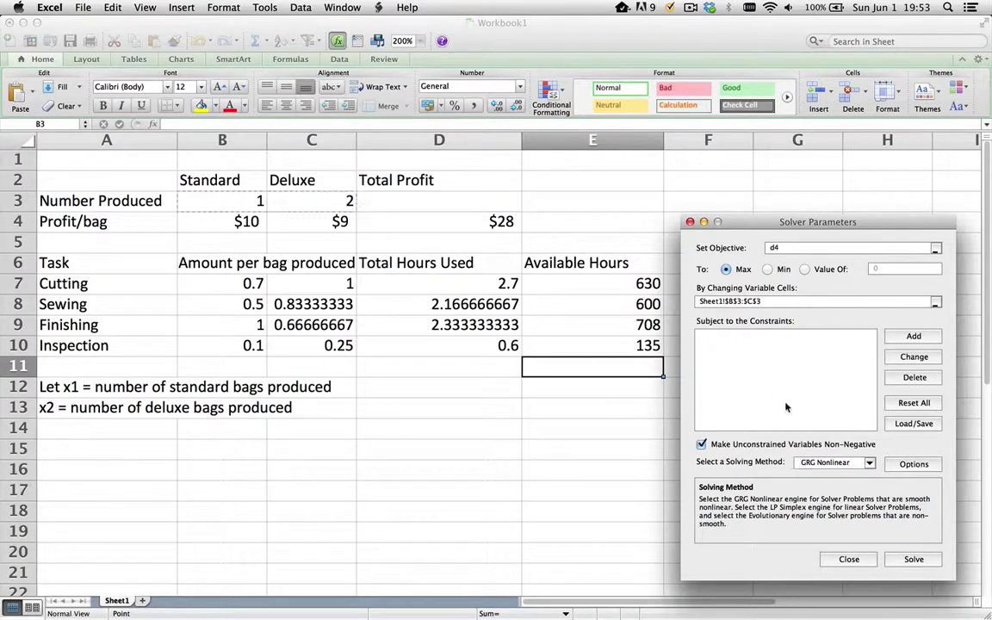
left_click(689, 336)
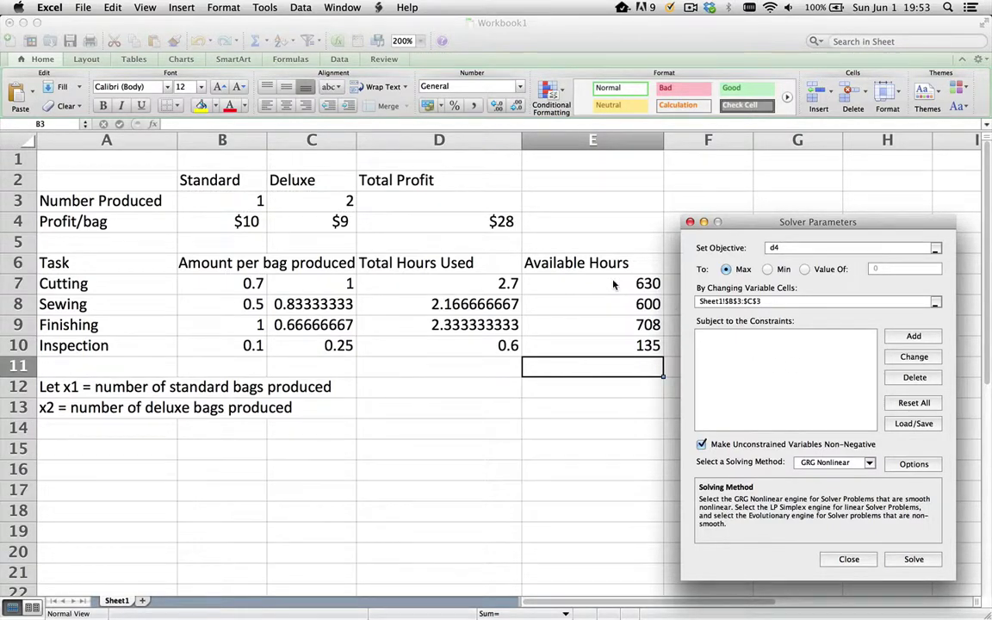
Add a Solver constraint, selecting the total hours used and available hours ranges.
left_click(914, 336)
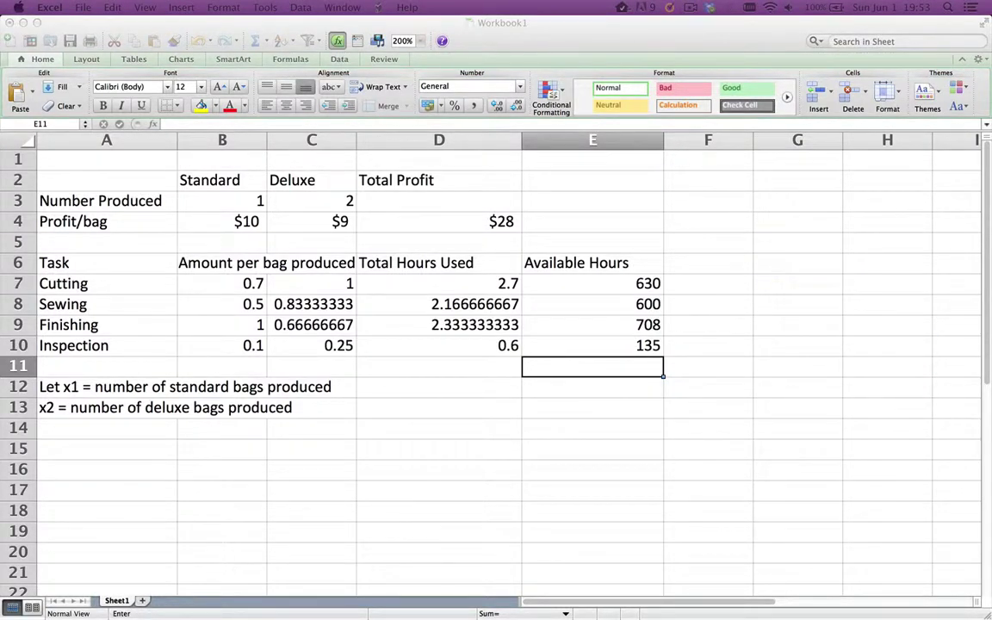
left_click_drag(710, 72, 750, 156)
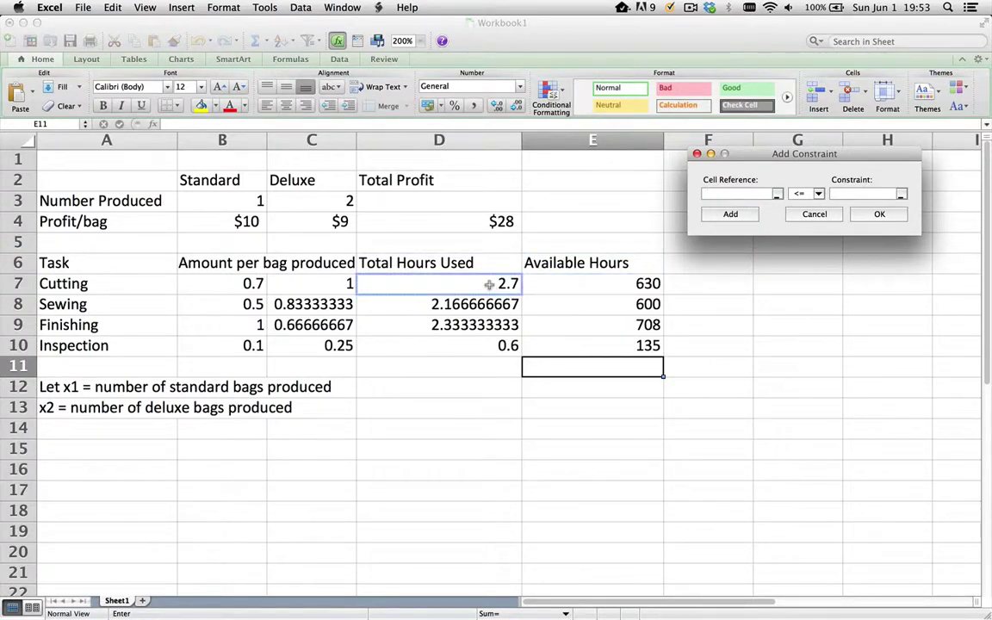
left_click_drag(489, 284, 484, 349)
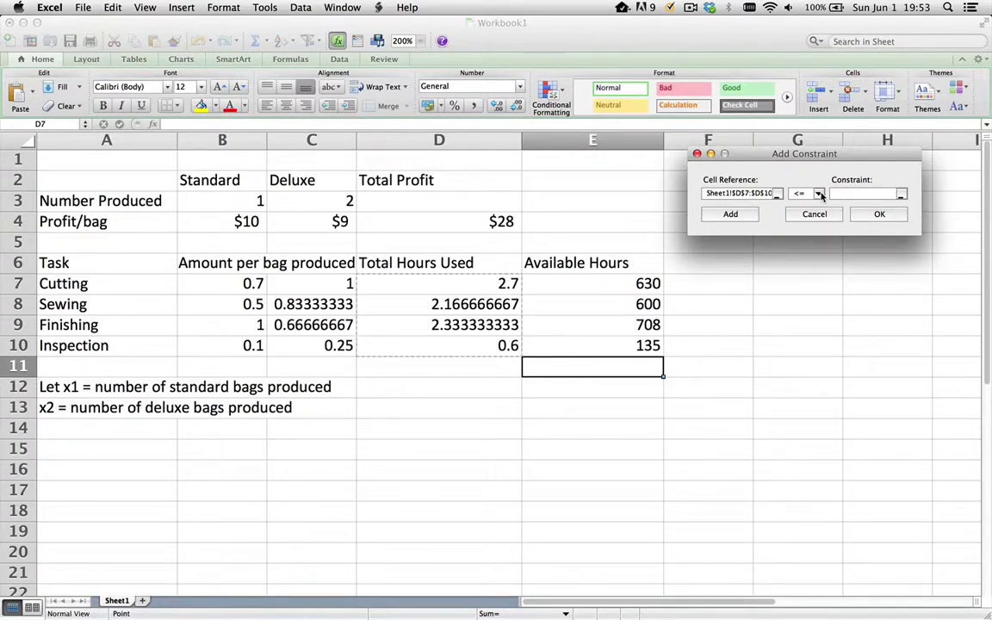
left_click(603, 289)
left_click_drag(603, 294, 607, 347)
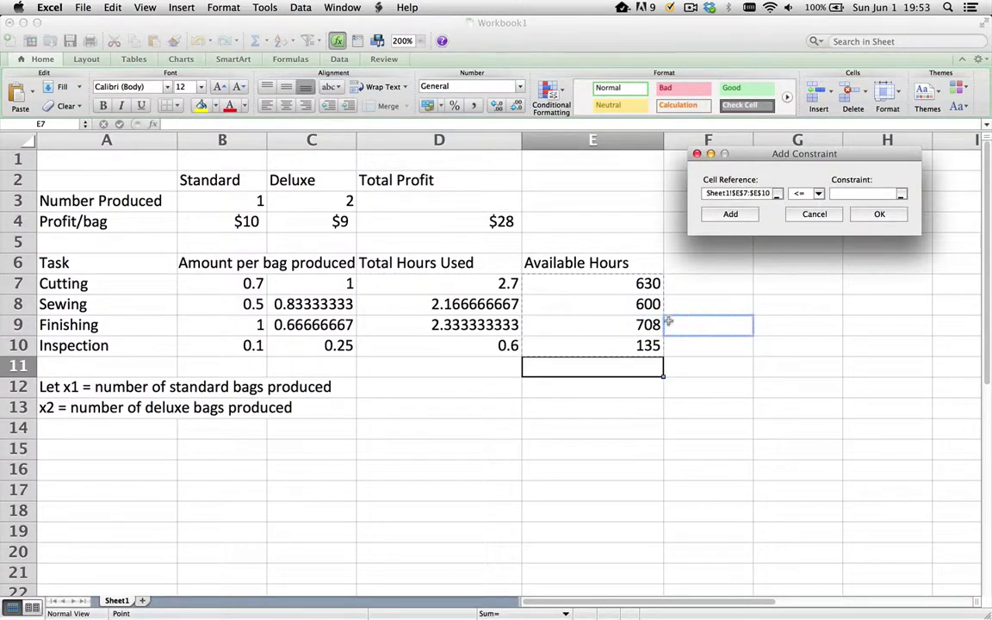
Correct the constraint to D7:D10 <= E7:E10 and confirm it.
left_click(704, 194)
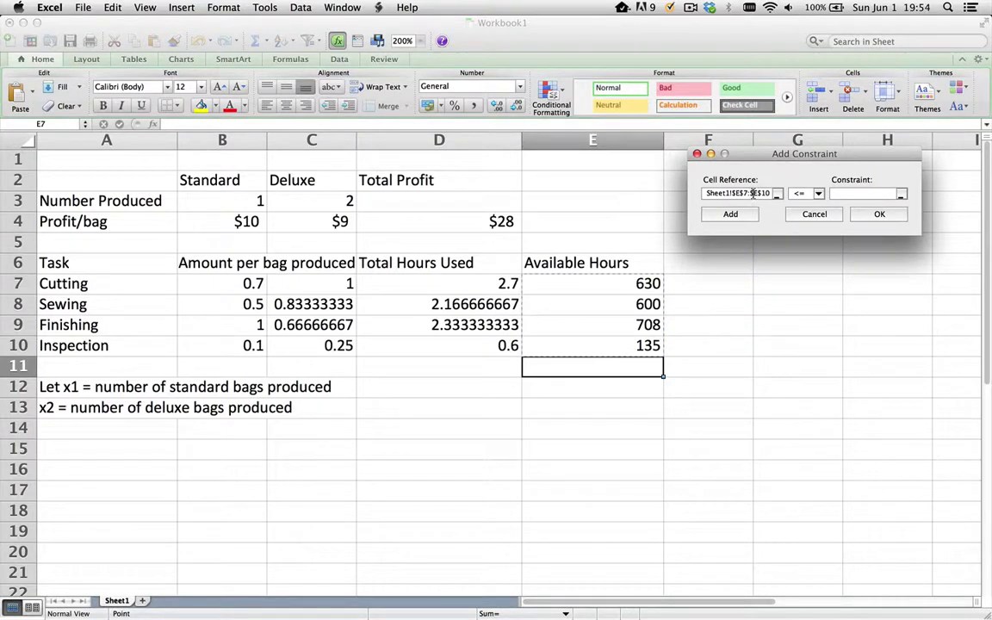
key("super+a")
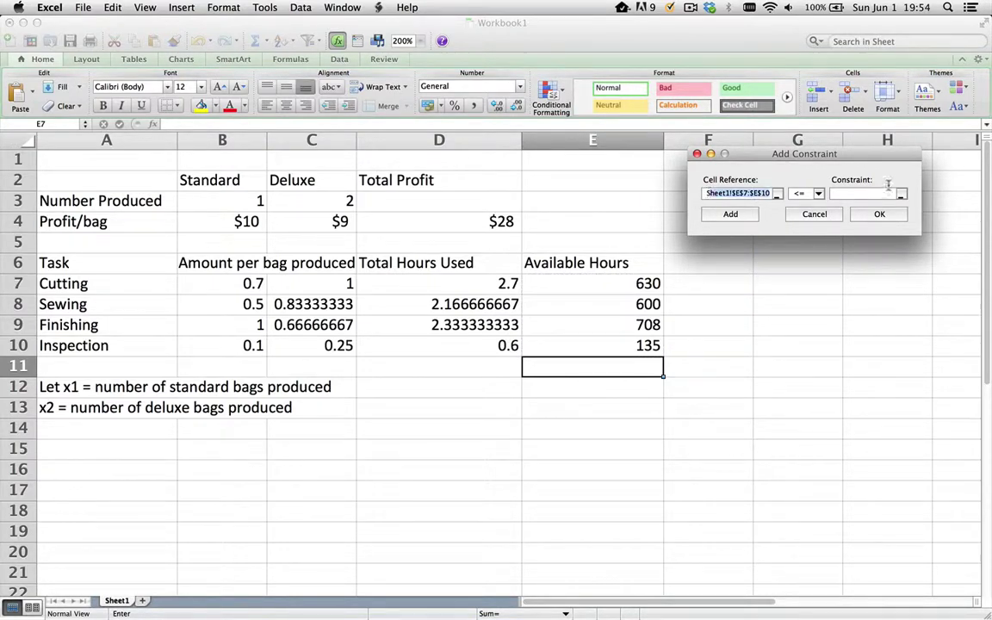
type("$")
key("BackSpace")
left_click(412, 295)
left_click_drag(412, 295, 421, 345)
left_click(853, 193)
left_click(616, 280)
left_click_drag(616, 280, 611, 342)
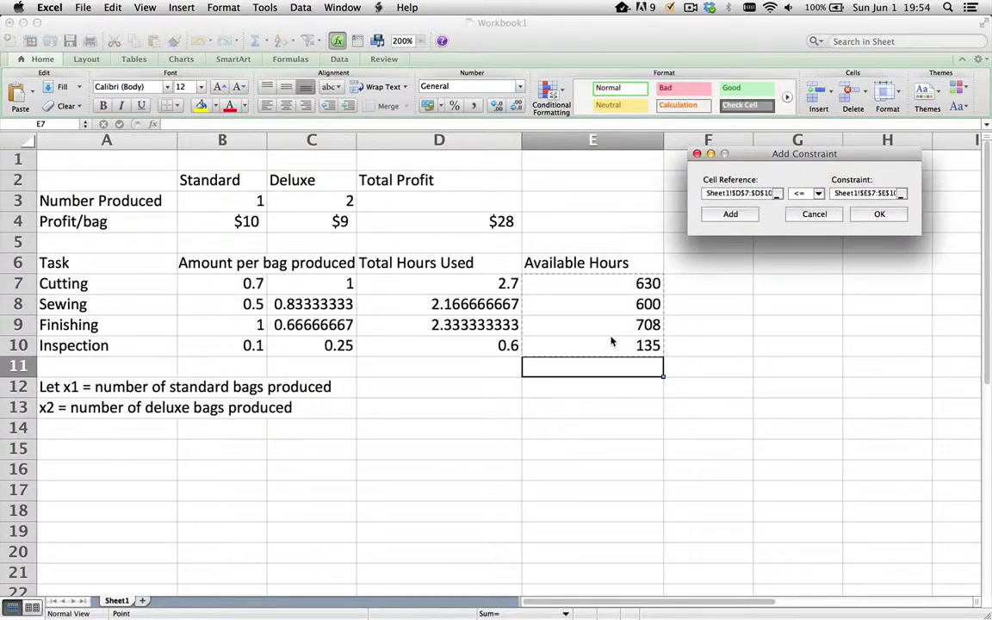
left_click(879, 215)
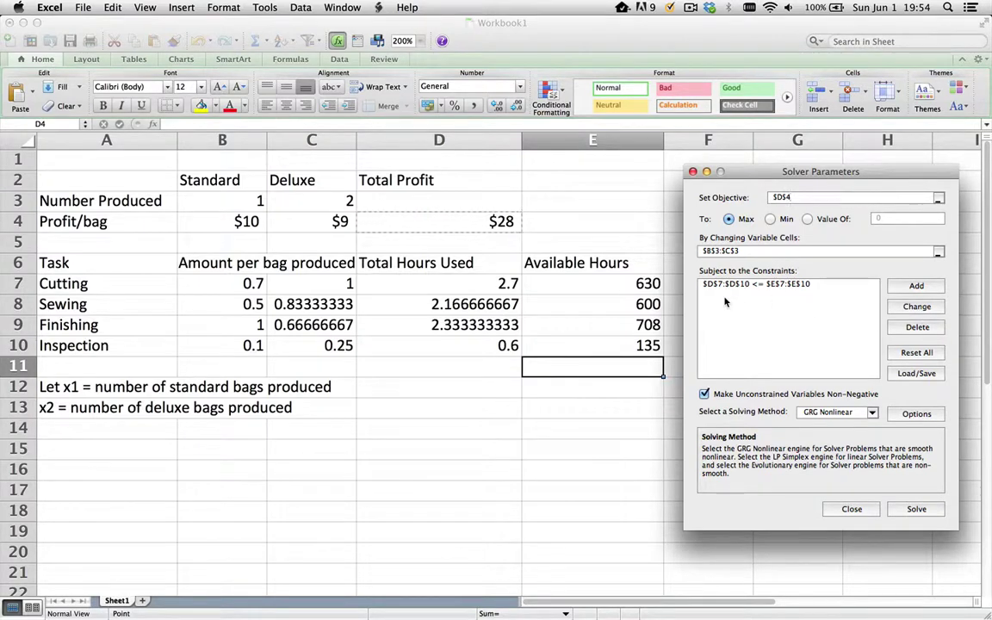
Keep unconstrained variables non-negative and choose the Simplex LP solving method.
left_click(704, 394)
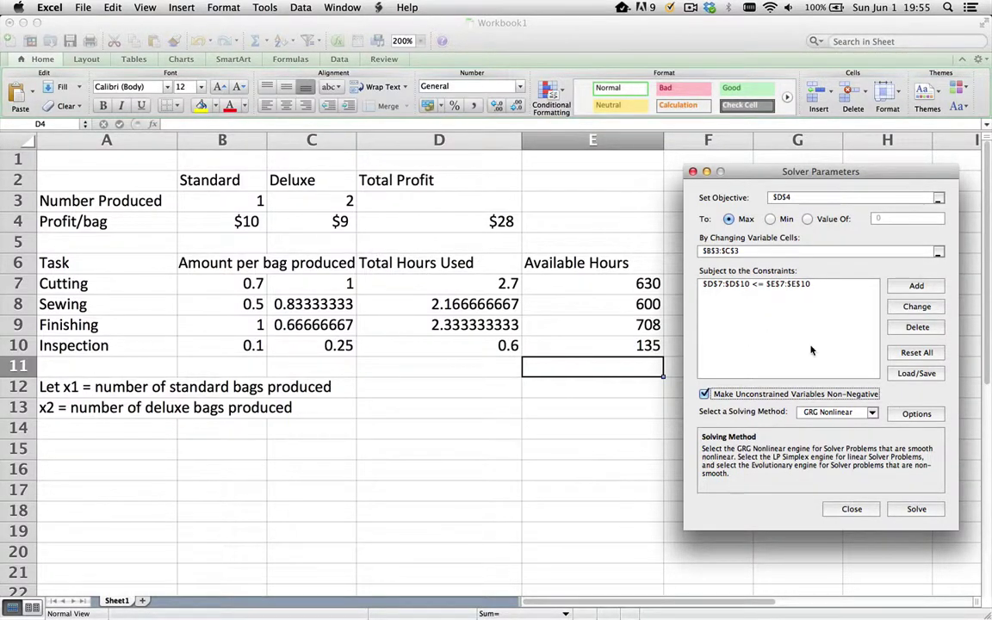
left_click(873, 414)
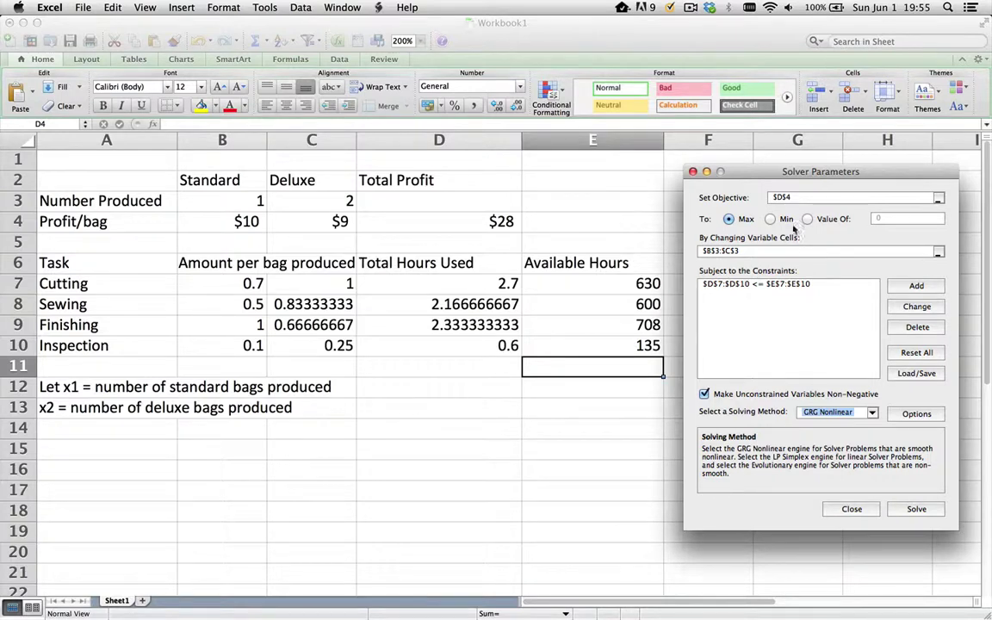
key("Down")
Accept the Simplex LP options and run Solver to maximise total profit in D4.
left_click(918, 414)
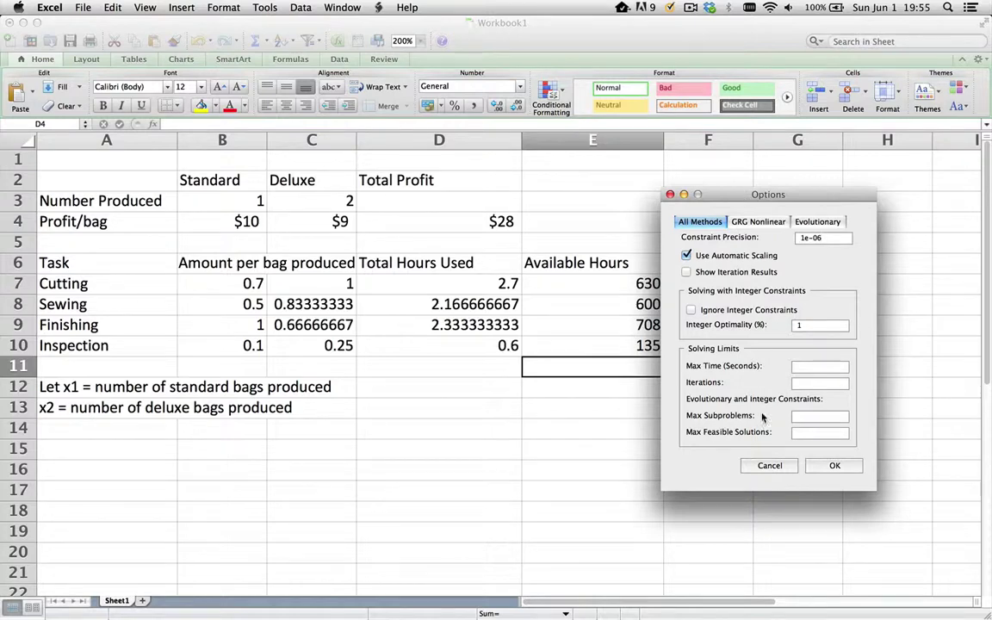
left_click(835, 465)
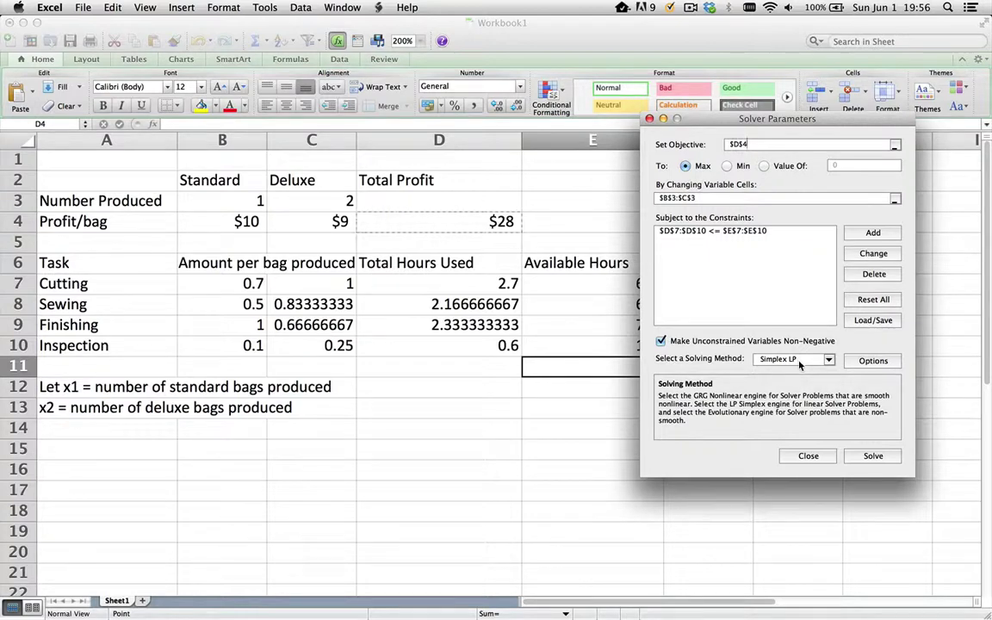
left_click(872, 455)
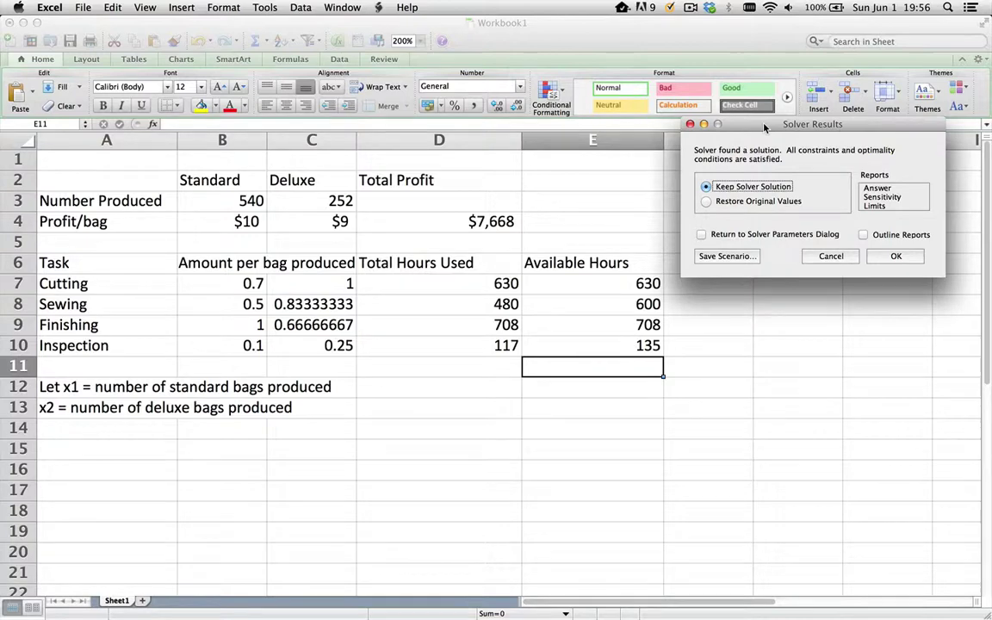
Keep the 540/252 solution with a Sensitivity report, view Sensitivity Report 1, then return to Sheet1.
left_click(873, 199)
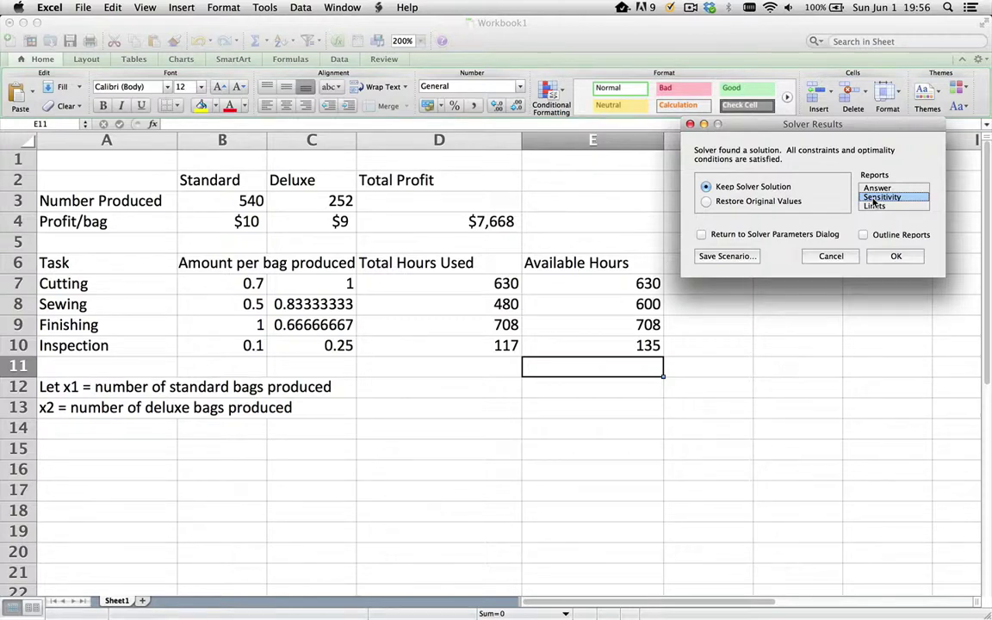
left_click(895, 257)
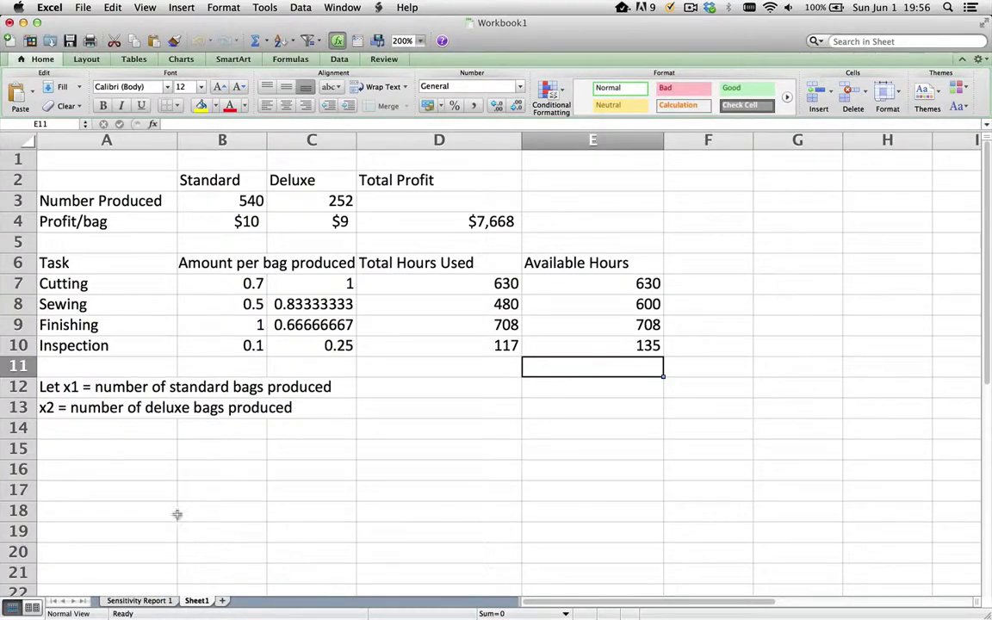
left_click(162, 602)
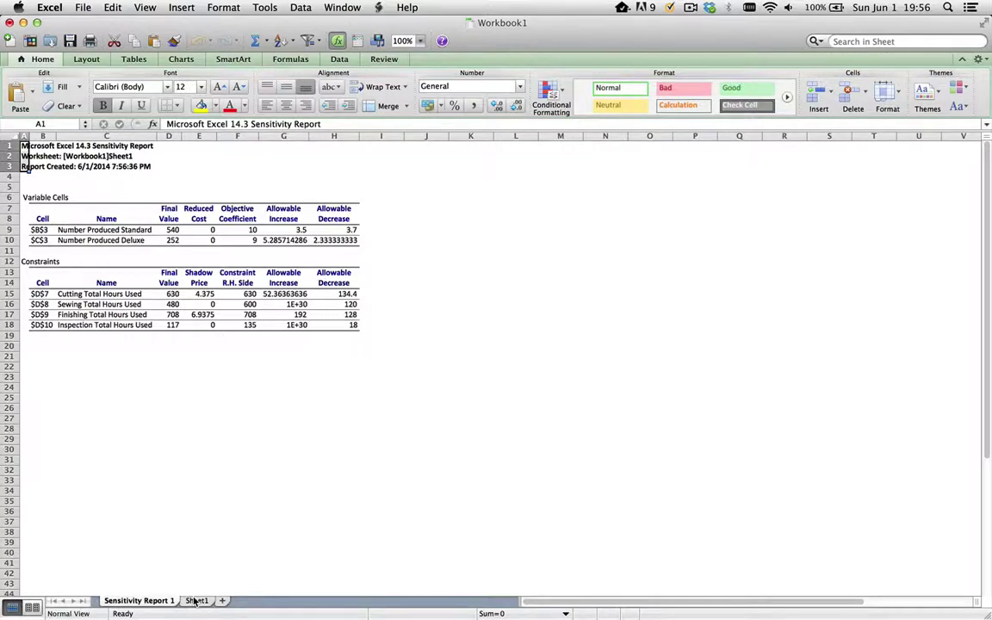
left_click(196, 601)
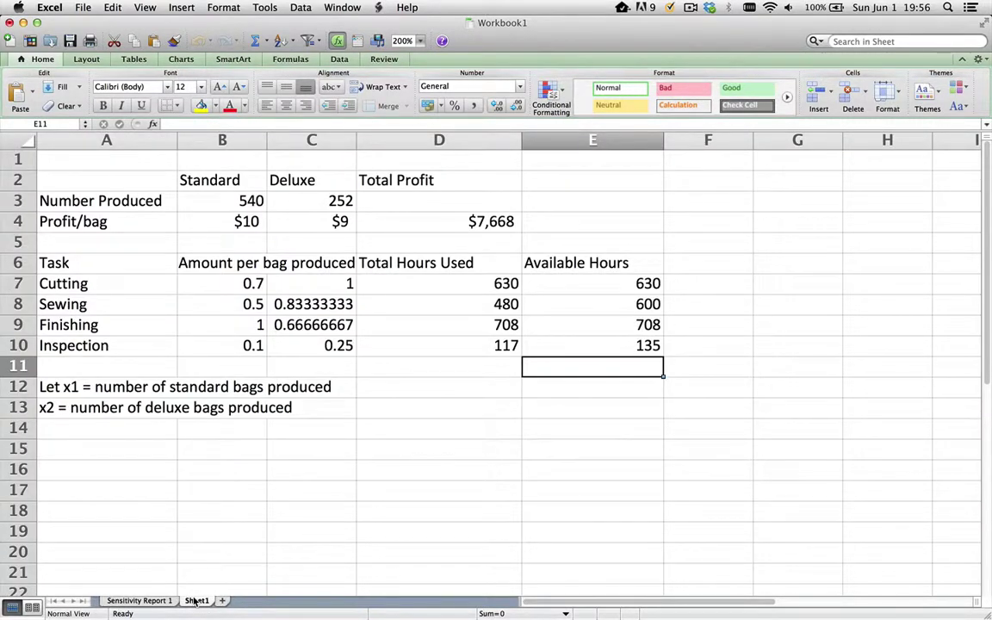
Record the optimal profit 7668 in cell F4.
key("Up")
key("Up")
key("Up")
key("Up")
key("Up")
key("Up")
key("Up")
key("Up")
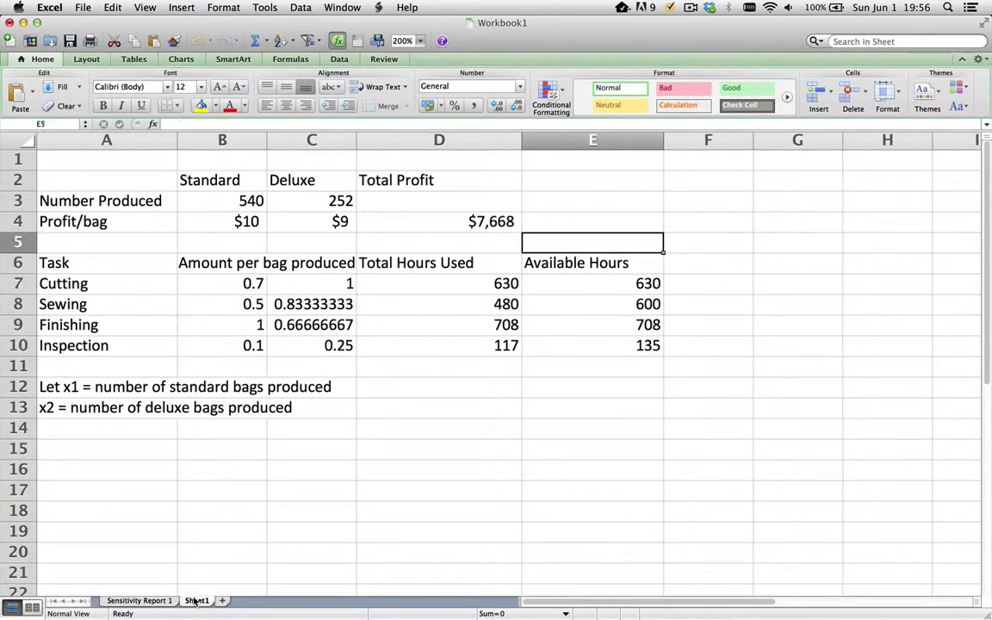
key("Left")
key("Left")
key("Left")
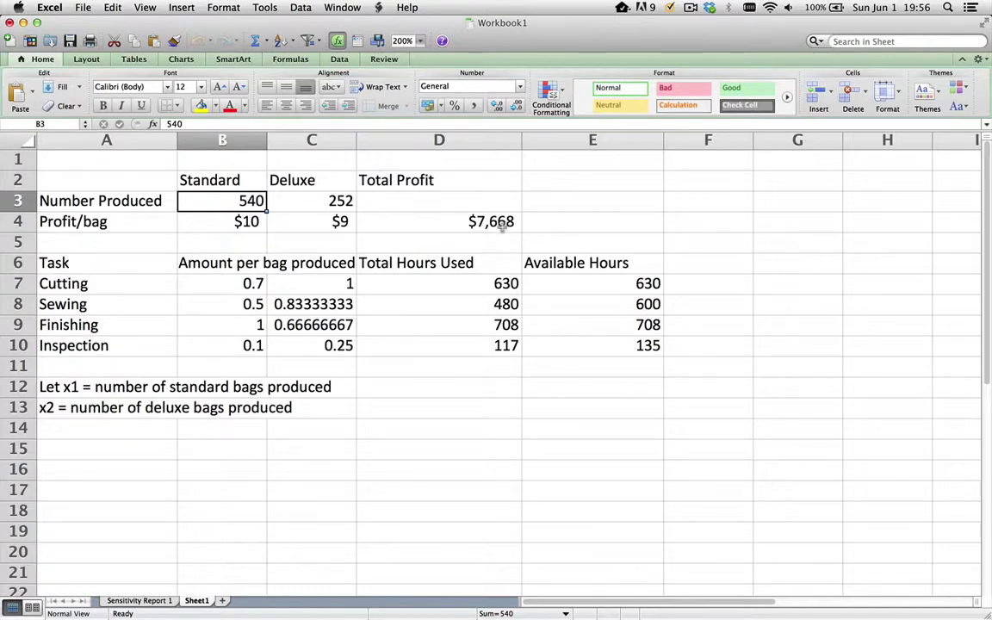
left_click(687, 225)
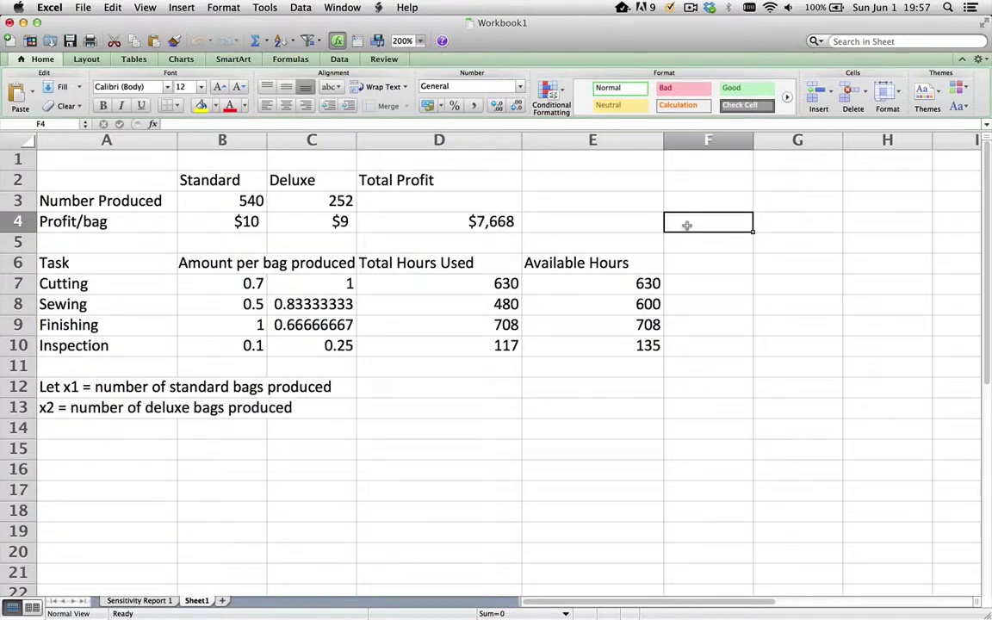
type("7668")
key("Return")
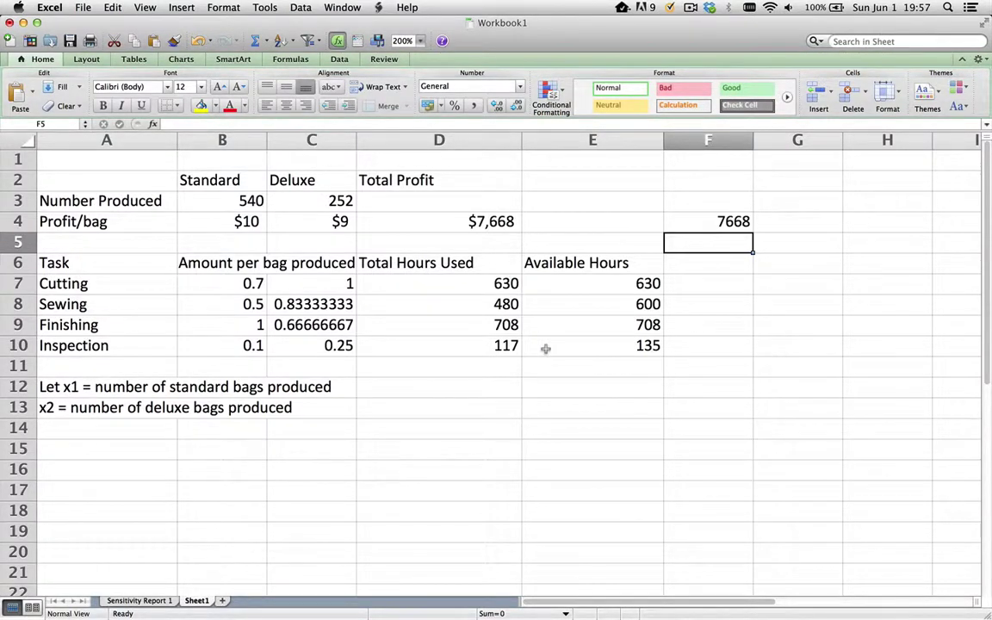
Move the selection back to the standard bag quantity in B3.
key("Up")
key("Up")
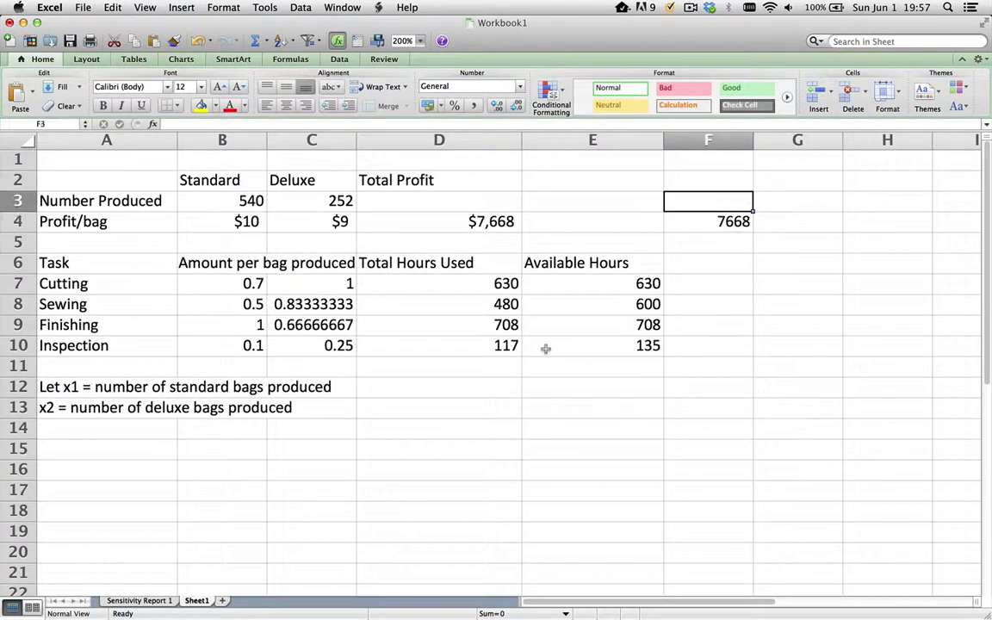
key("Left")
key("Left")
key("Left")
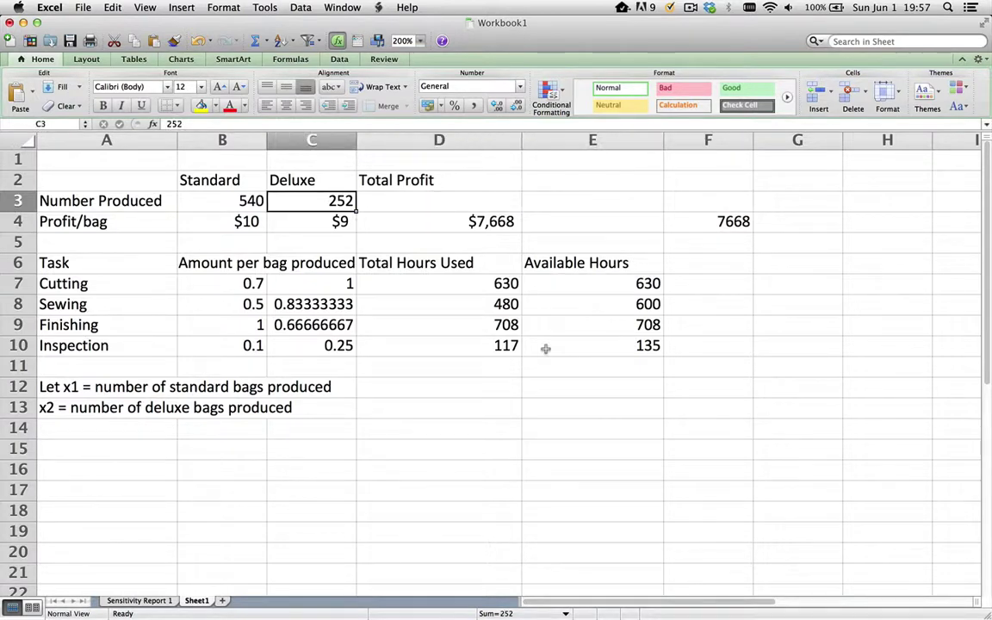
key("Left")
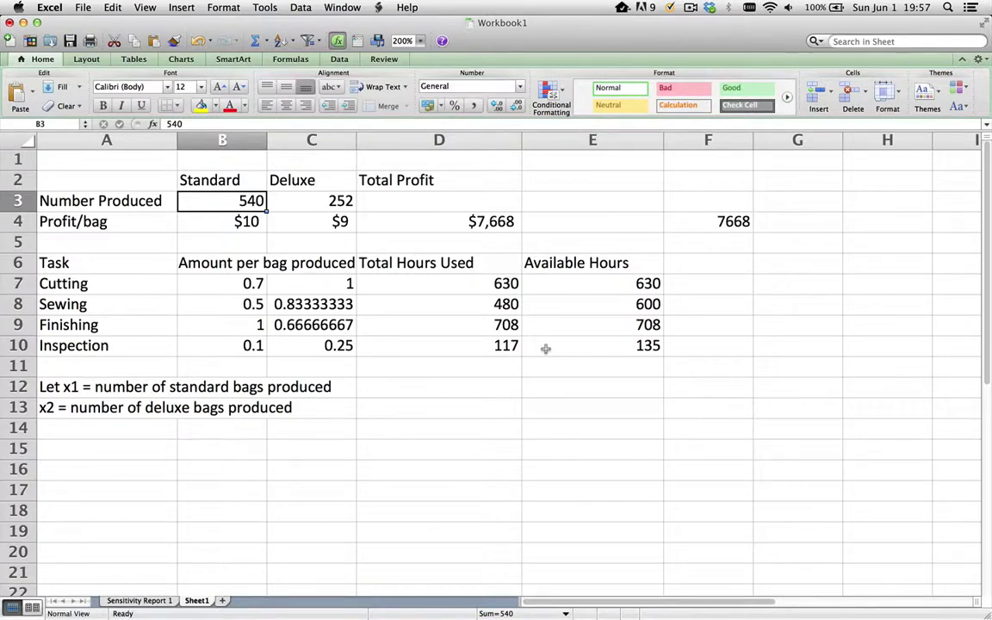
key("Right")
key("Left")
type("538")
key("Tab")
type("253")
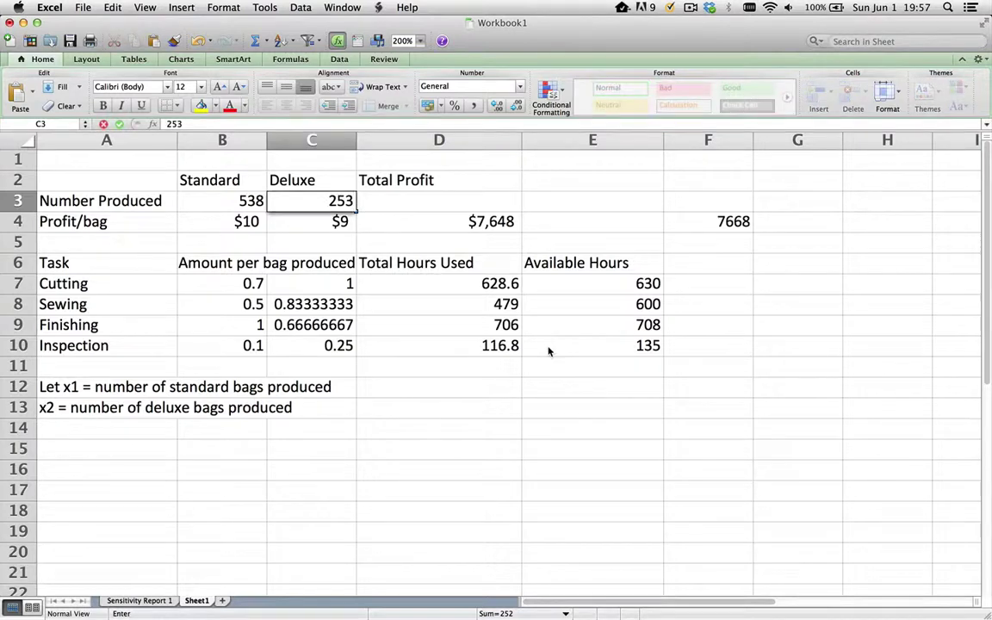
key("Return")
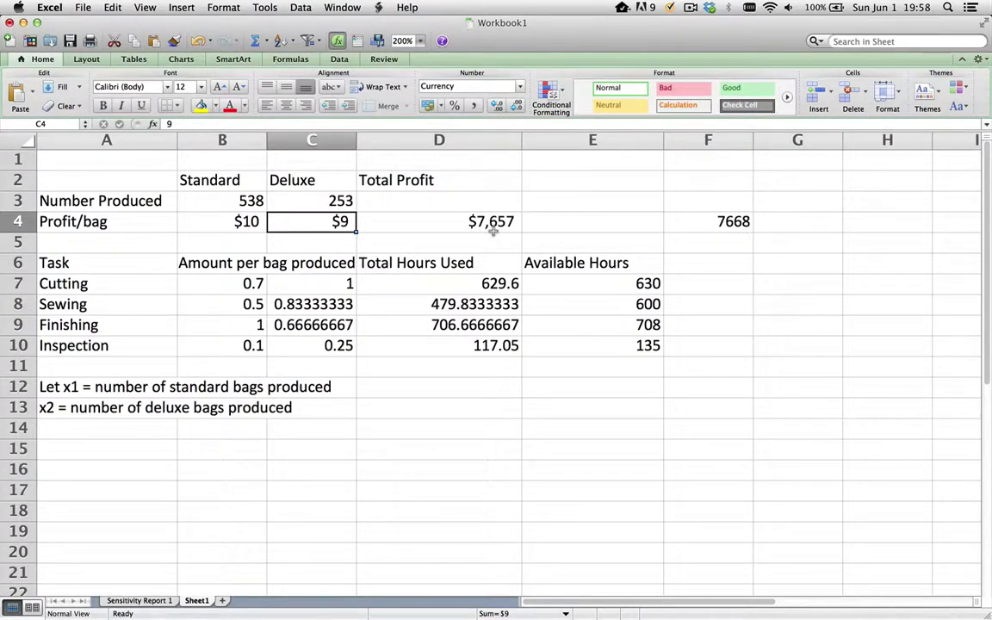
key("Up")
key("Left")
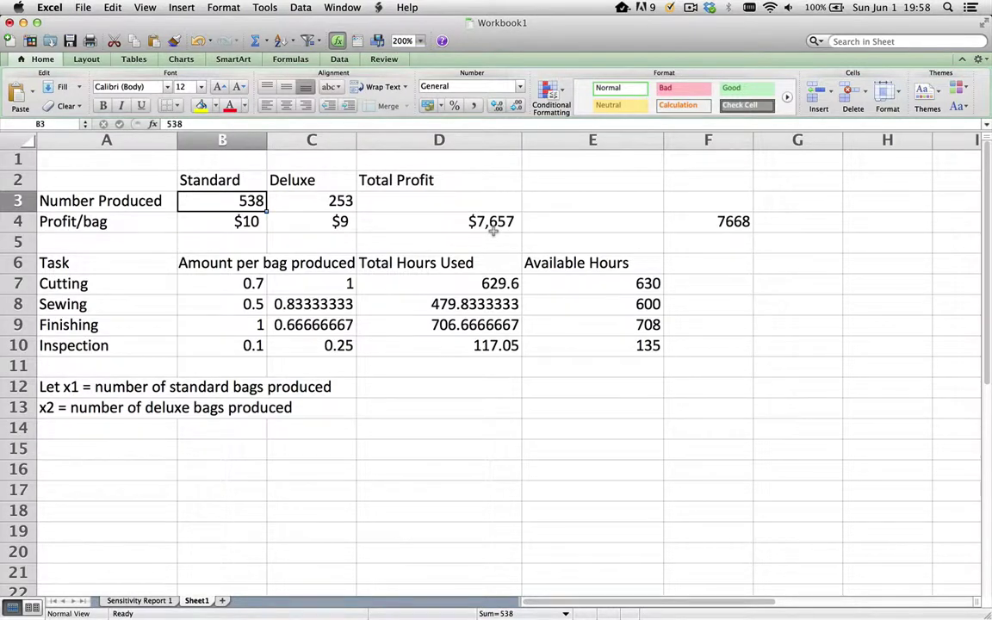
key("Right")
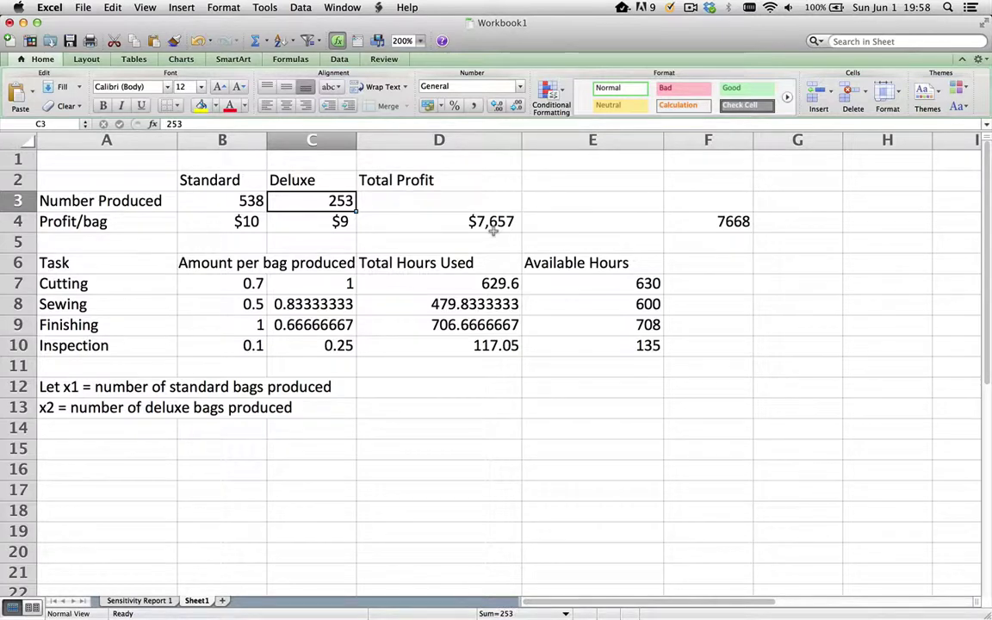
type("25")
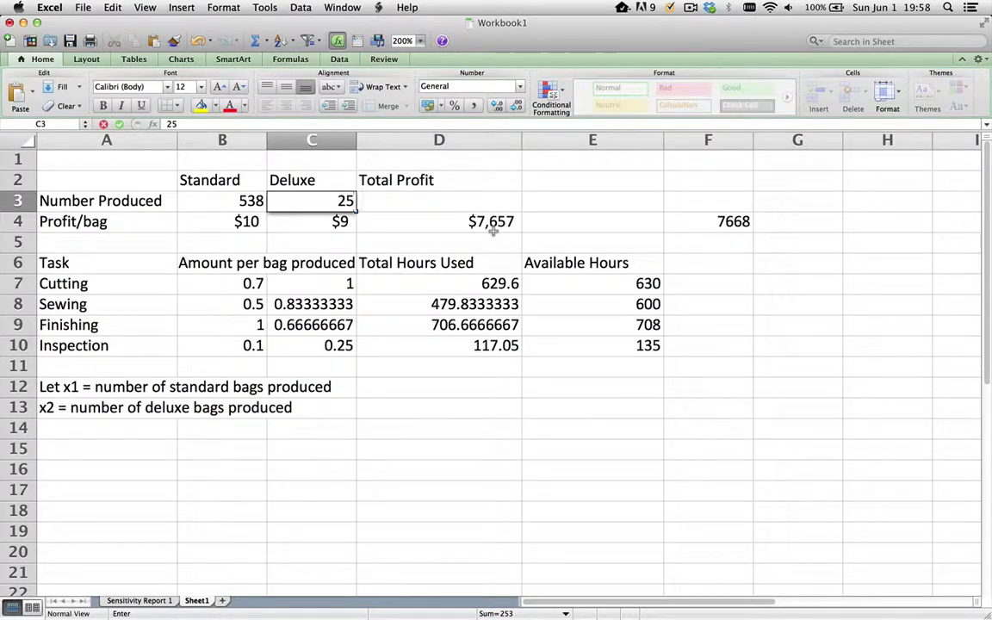
type("0")
key("Return")
key("Up")
key("Left")
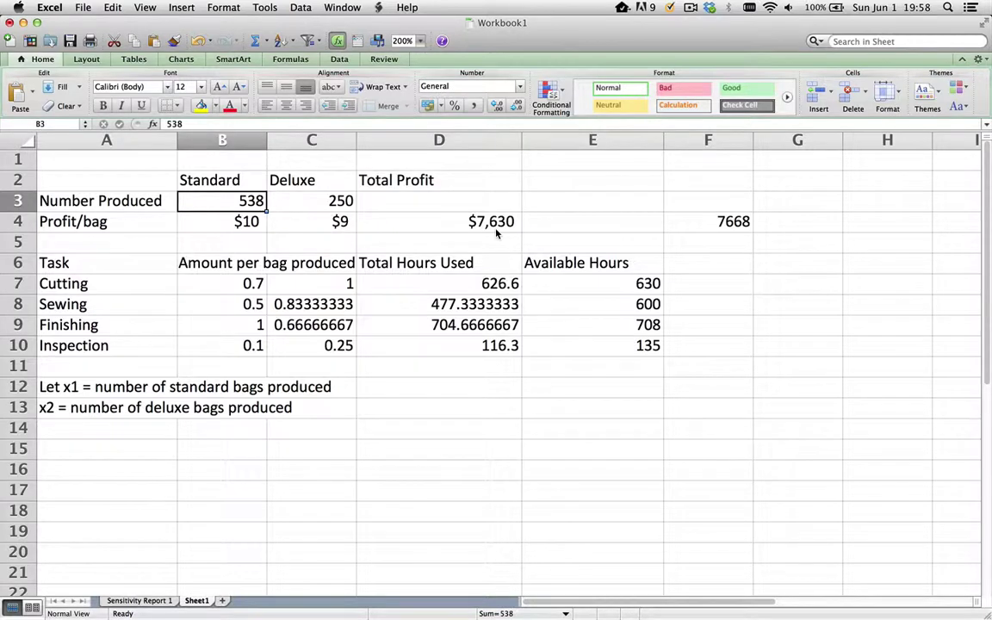
type("541")
key("Return")
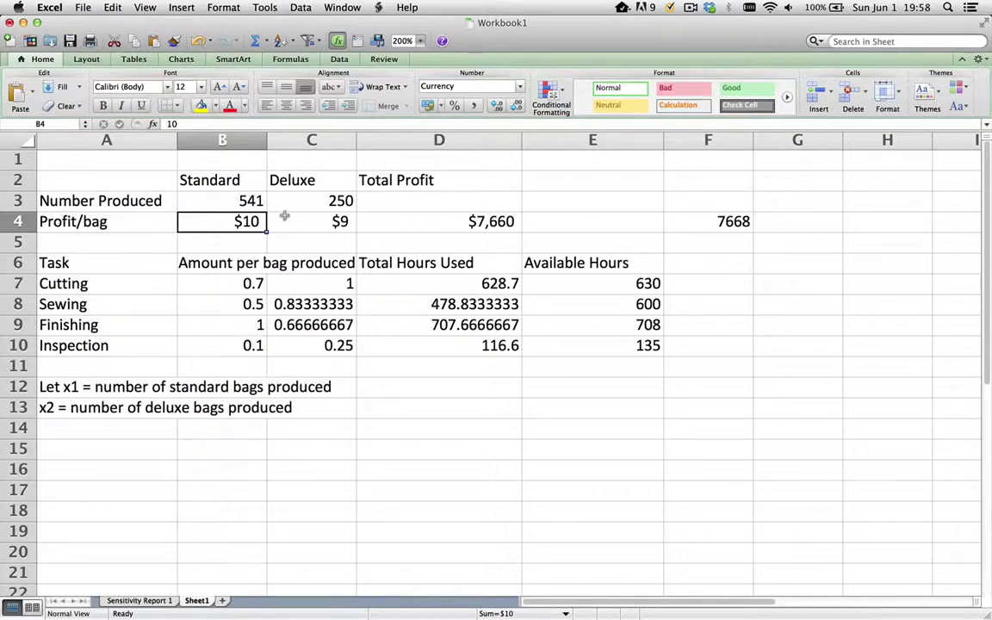
left_click(240, 203)
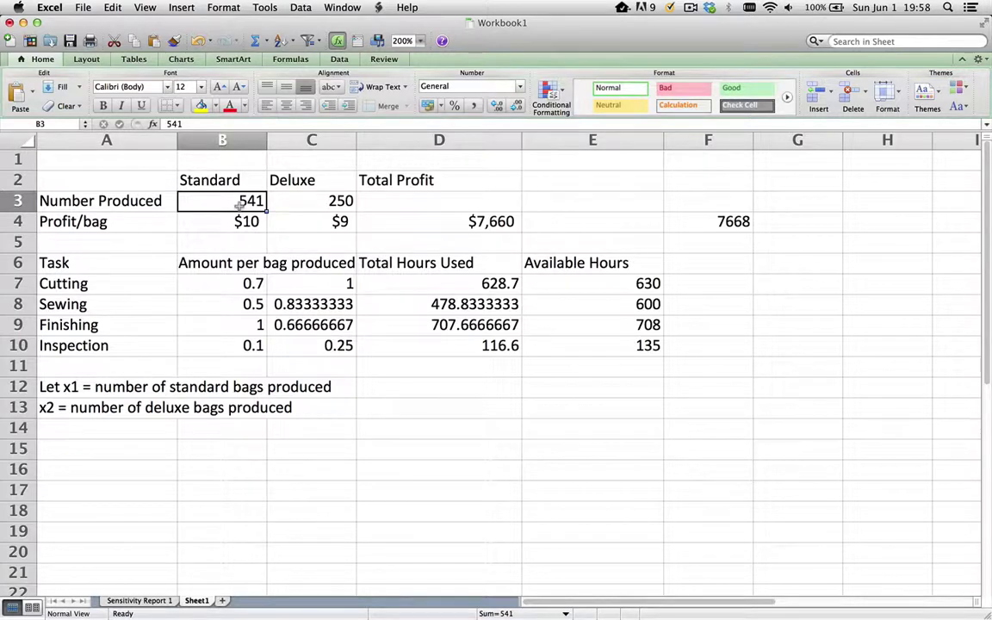
type("540")
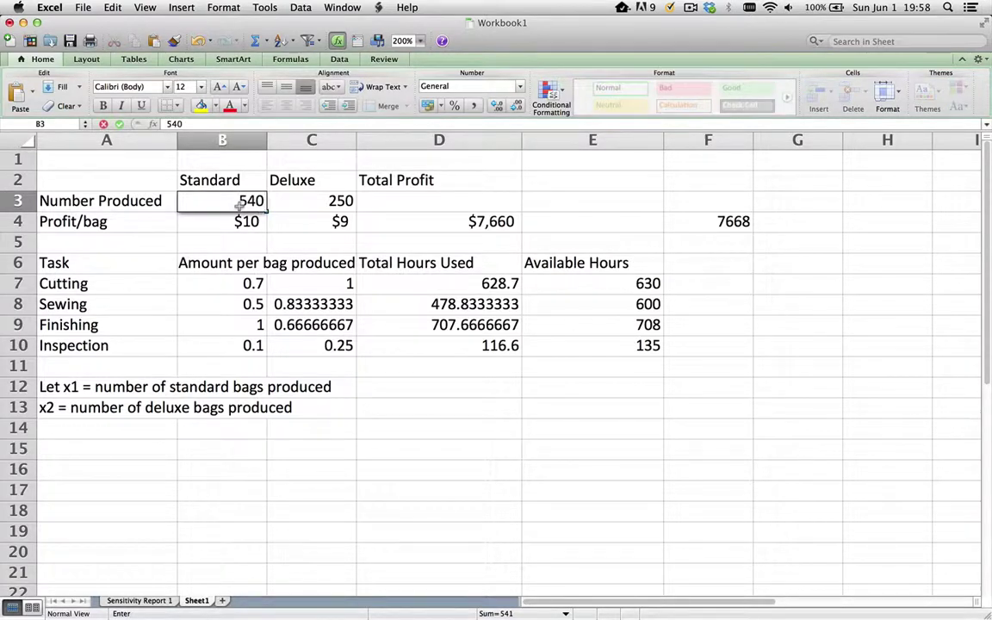
key("Tab")
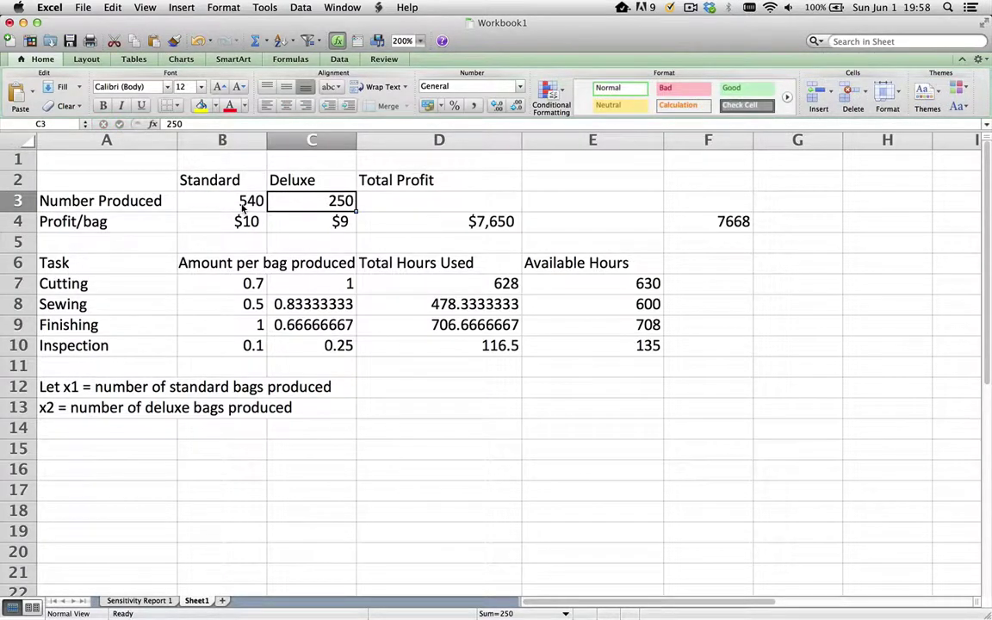
type("252")
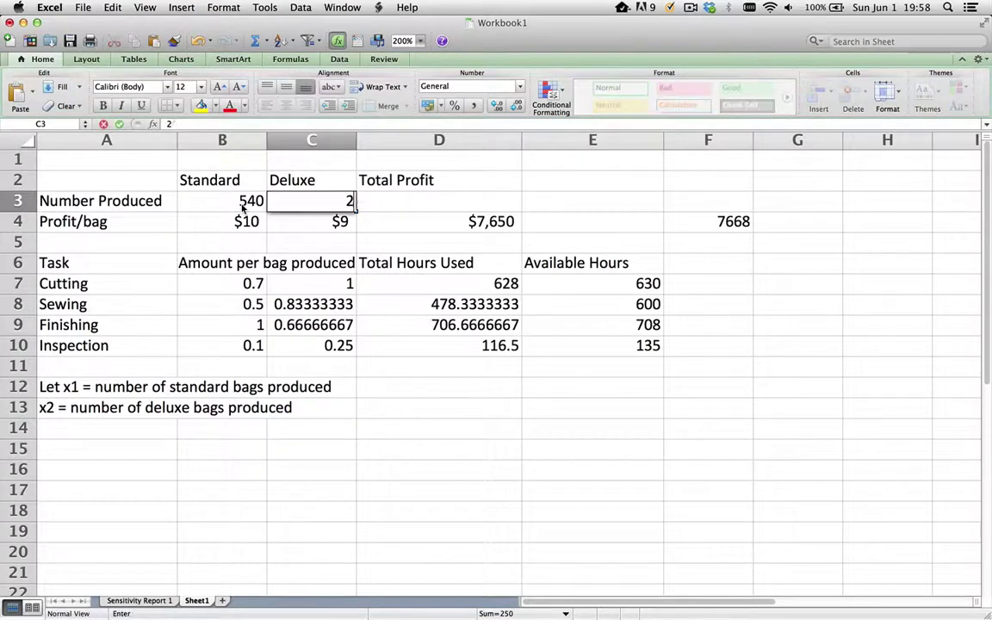
key("Return")
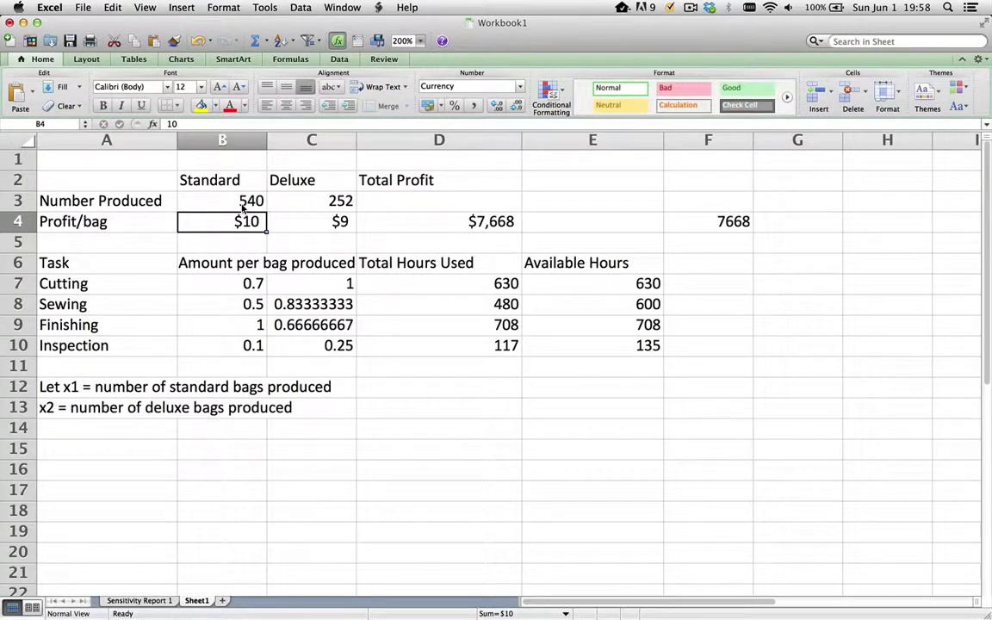